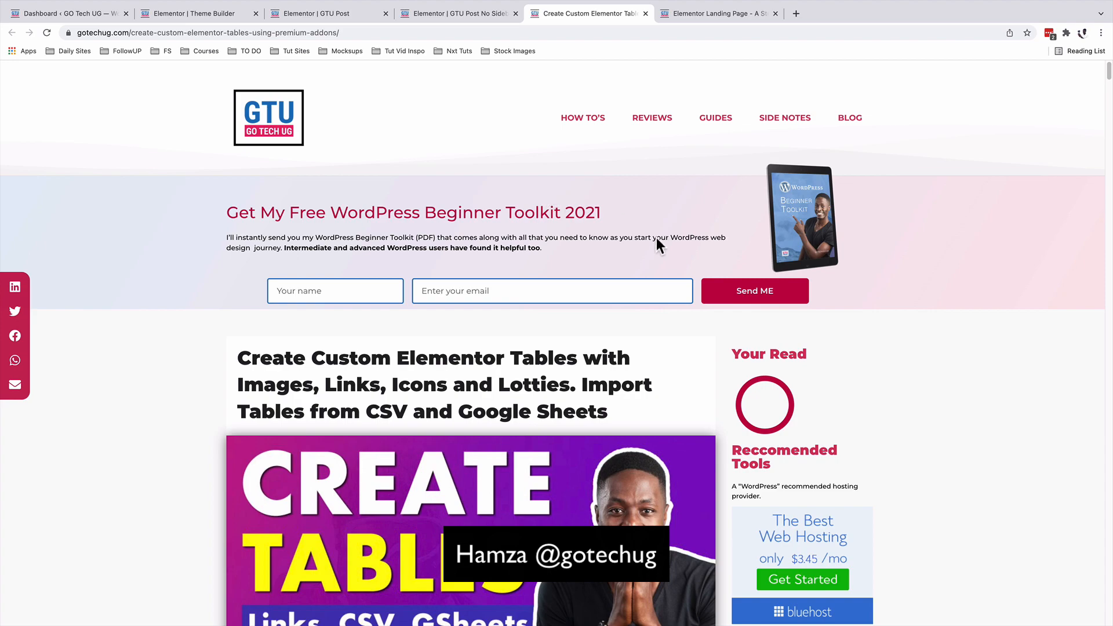
Examine how the circular reading-progress tracker in the sidebar behaves through the Create Custom Elementor Tables article
{"action": "scroll", "coordinate": [919, 344], "scroll_direction": "down", "scroll_amount": 5}
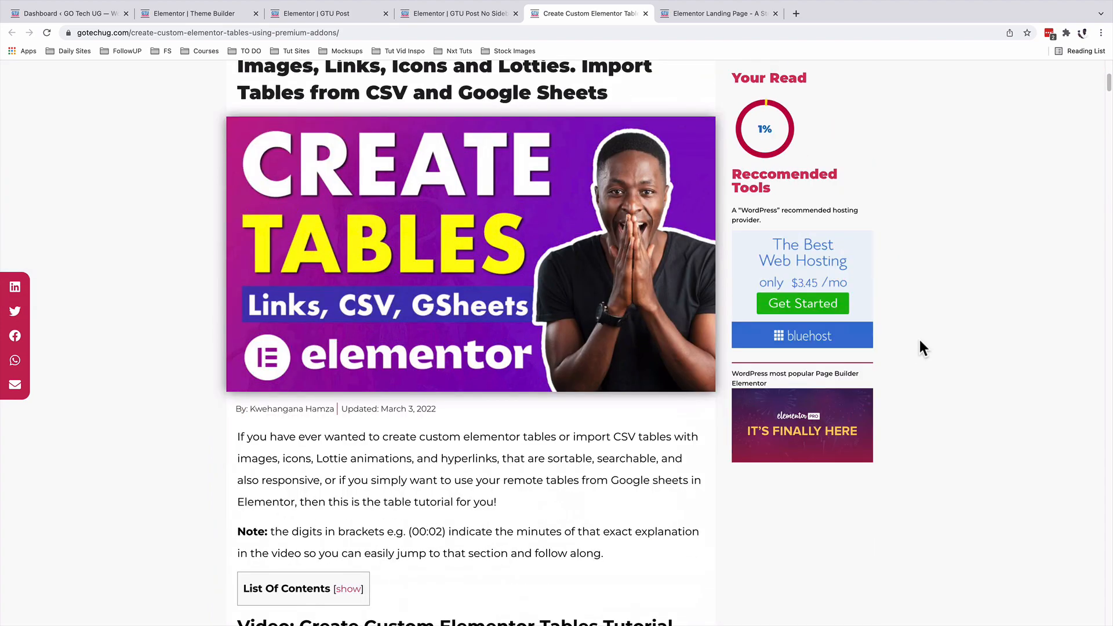
{"action": "scroll", "coordinate": [920, 341], "scroll_direction": "down", "scroll_amount": 12}
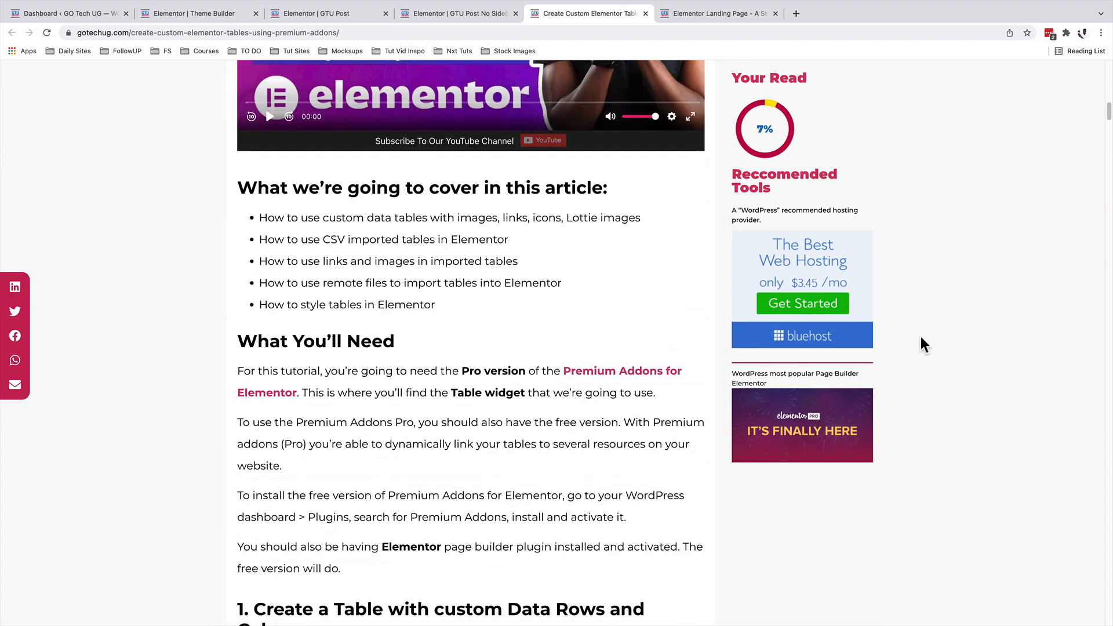
{"action": "scroll", "coordinate": [921, 338], "scroll_direction": "down", "scroll_amount": 20}
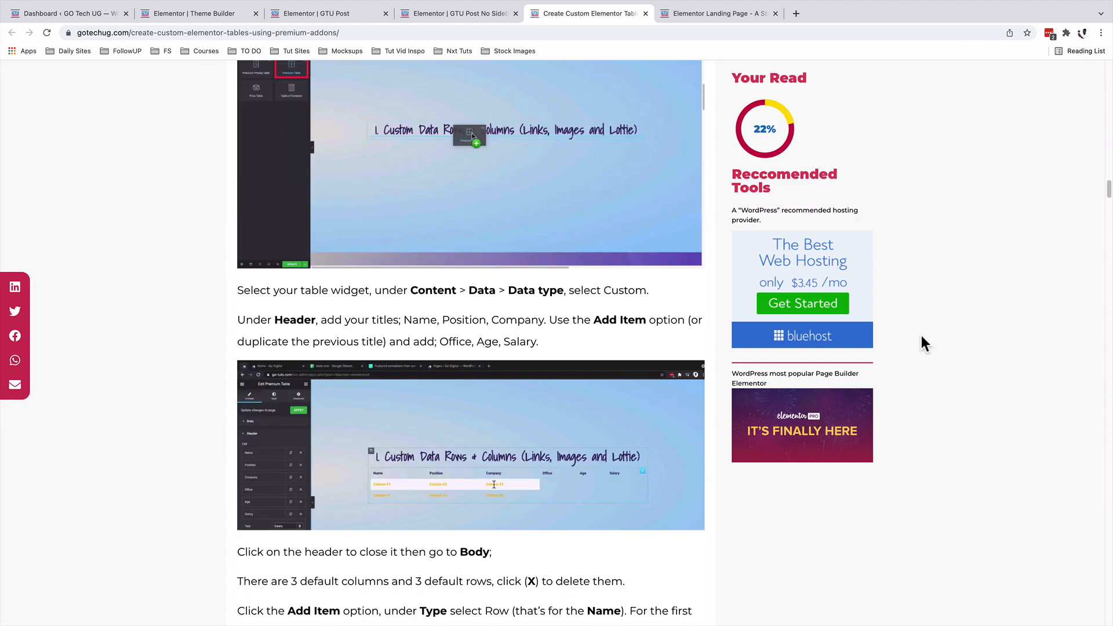
{"action": "scroll", "coordinate": [922, 338], "scroll_direction": "down", "scroll_amount": 15}
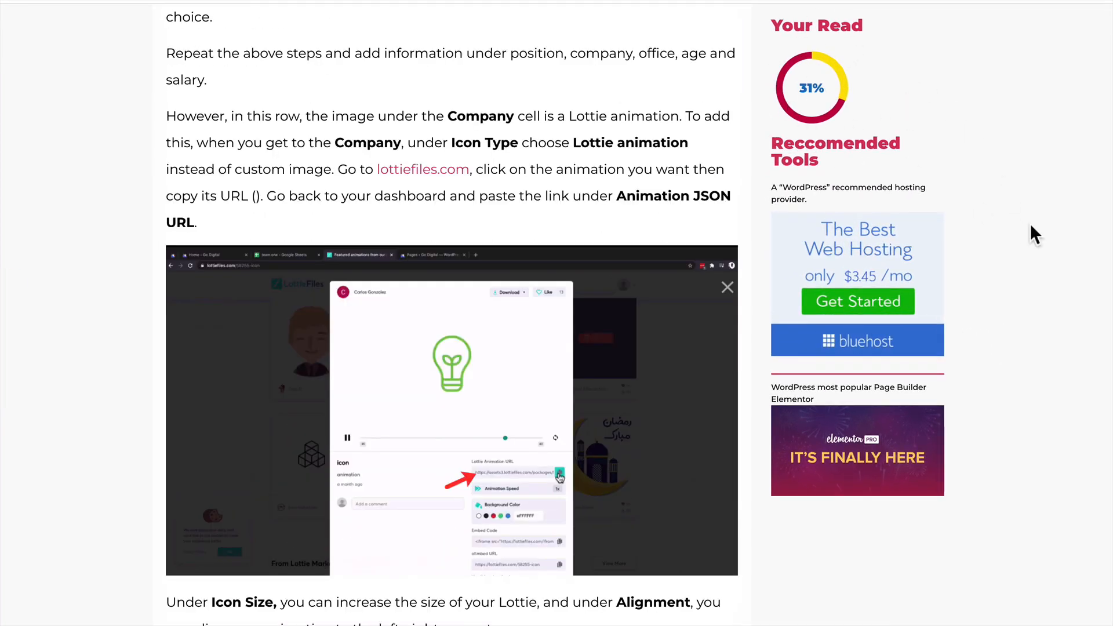
{"action": "scroll", "coordinate": [1031, 227], "scroll_direction": "down", "scroll_amount": 20}
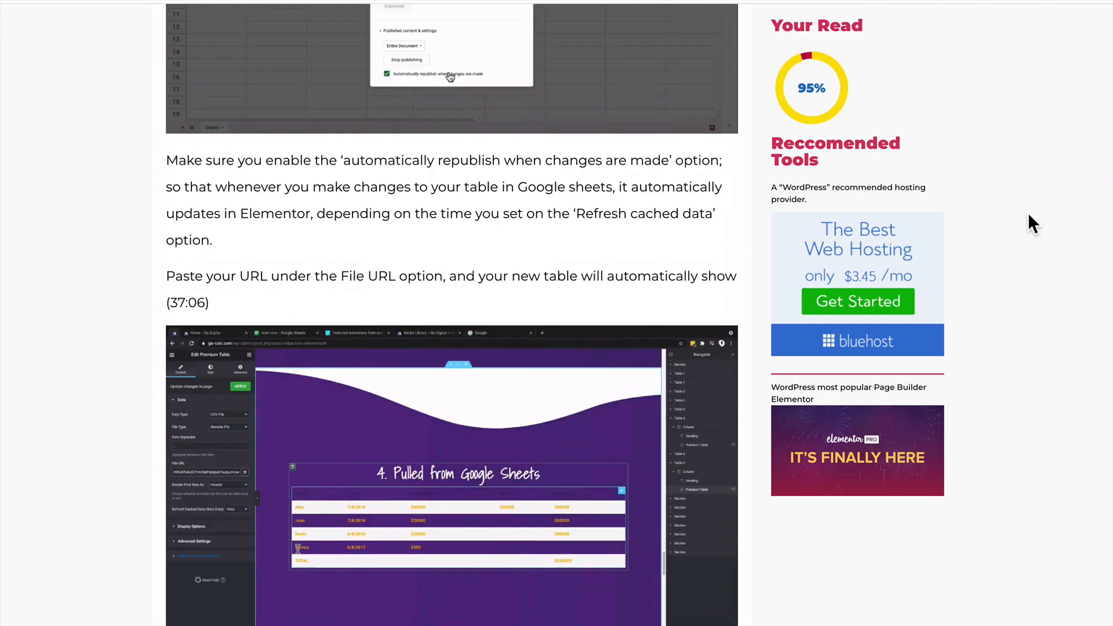
{"action": "scroll", "coordinate": [1029, 215], "scroll_direction": "down", "scroll_amount": 20}
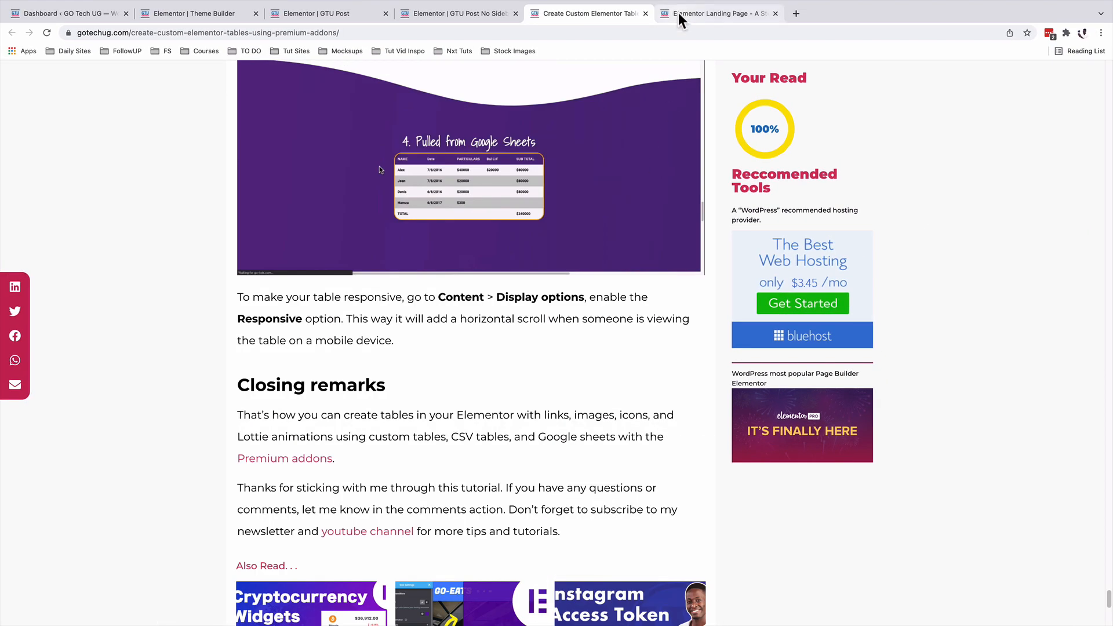
Examine how the horizontal reading-progress bar behaves through the Elementor Landing Page article
{"action": "left_click", "coordinate": [679, 12]}
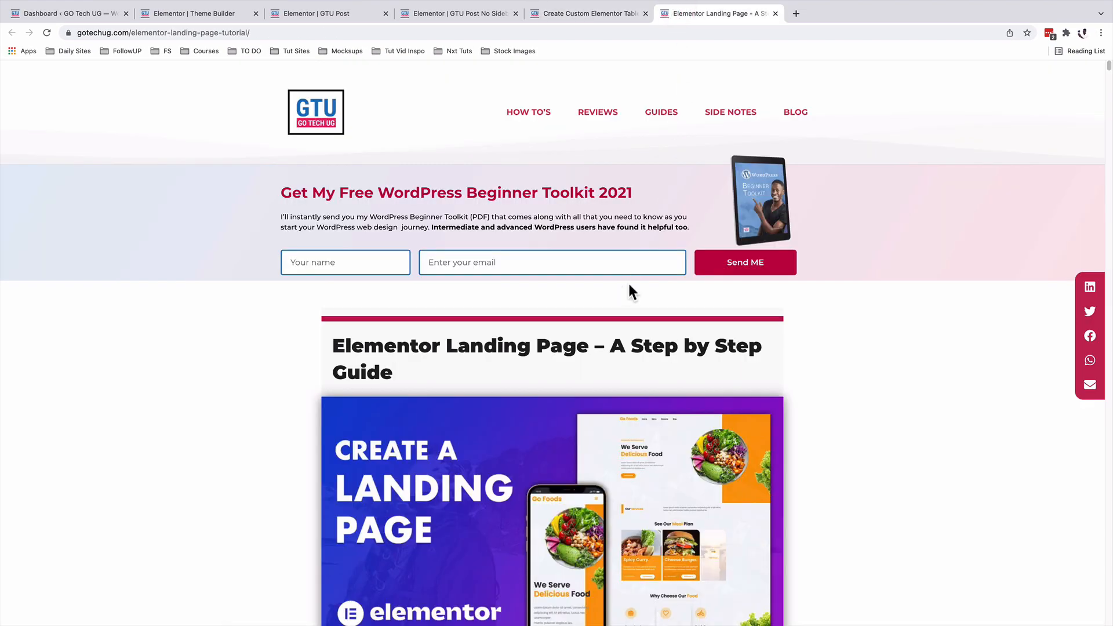
{"action": "scroll", "coordinate": [835, 356], "scroll_direction": "down", "scroll_amount": 5}
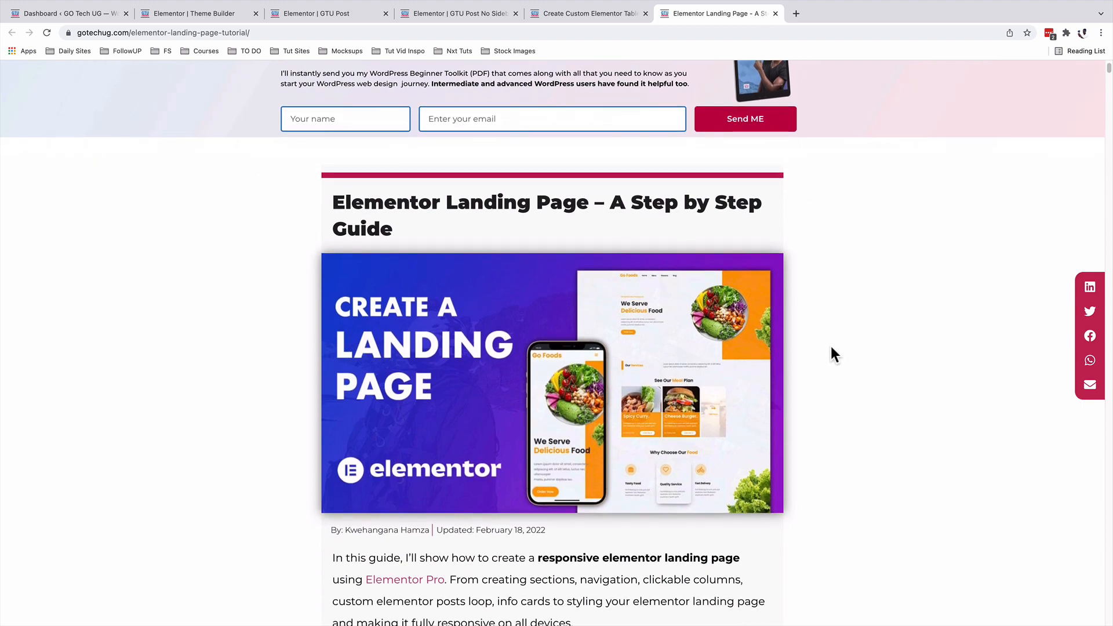
{"action": "scroll", "coordinate": [612, 551], "scroll_direction": "down", "scroll_amount": 15}
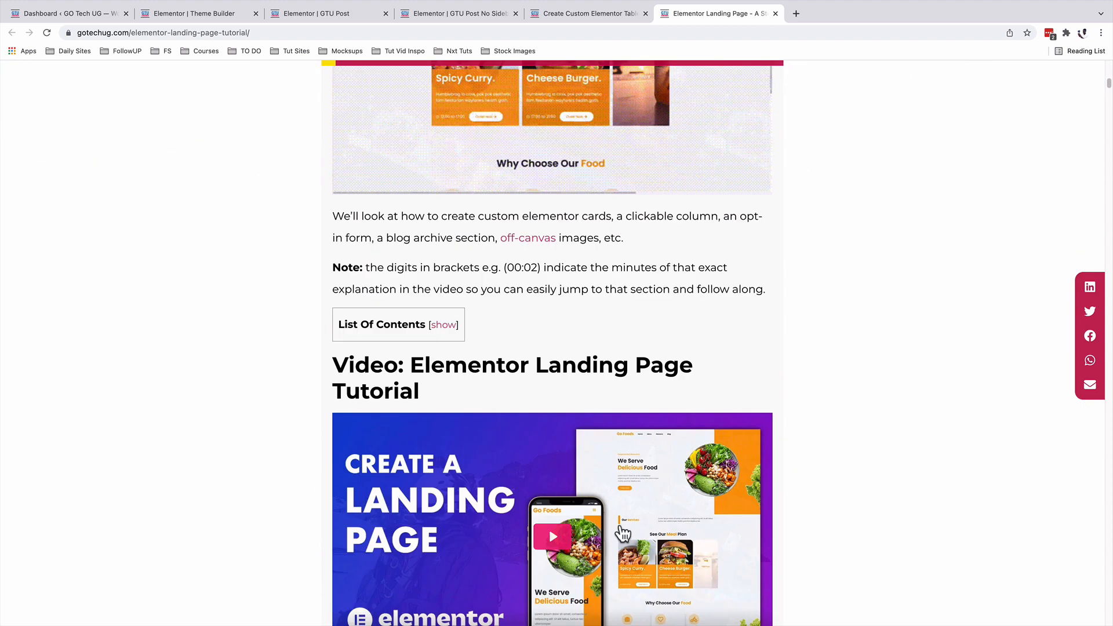
{"action": "scroll", "coordinate": [621, 525], "scroll_direction": "up", "scroll_amount": 10}
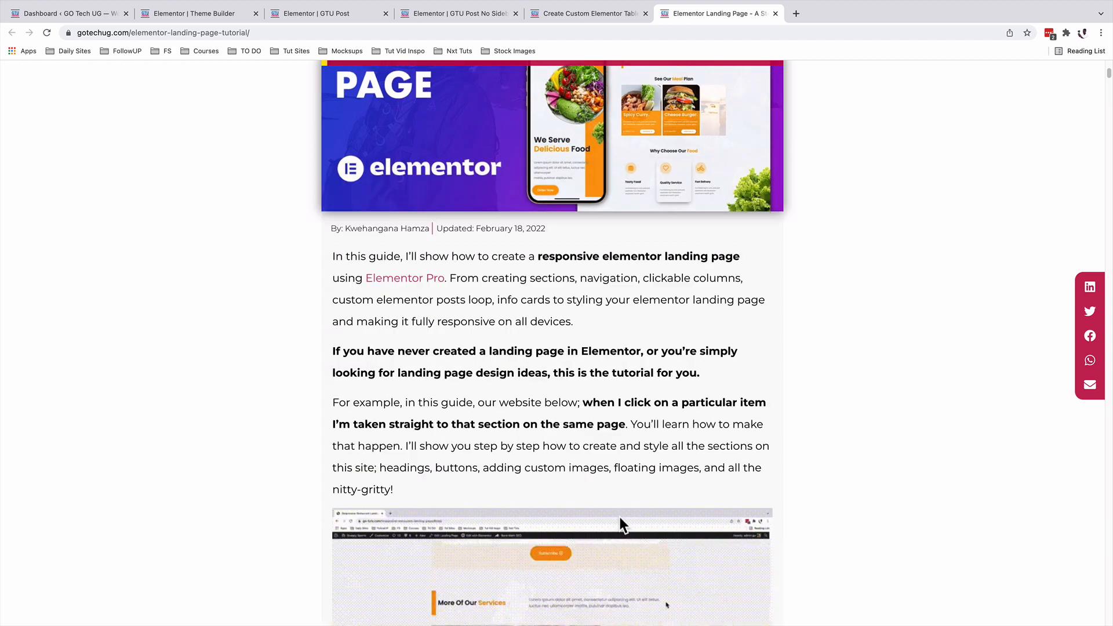
{"action": "scroll", "coordinate": [620, 517], "scroll_direction": "up", "scroll_amount": 8}
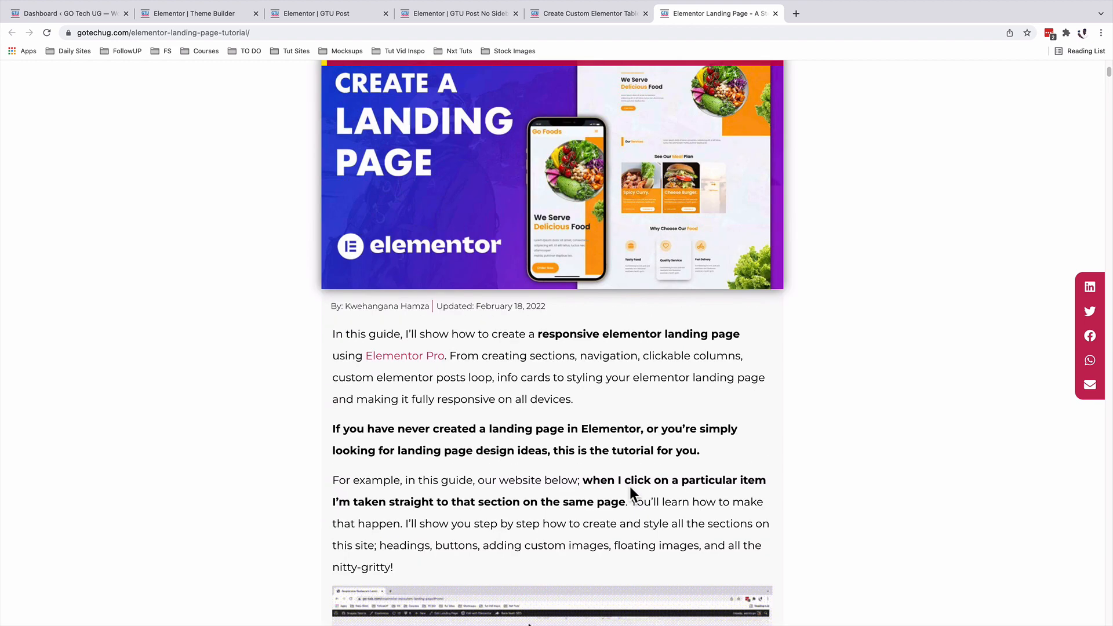
{"action": "scroll", "coordinate": [831, 490], "scroll_direction": "down", "scroll_amount": 1}
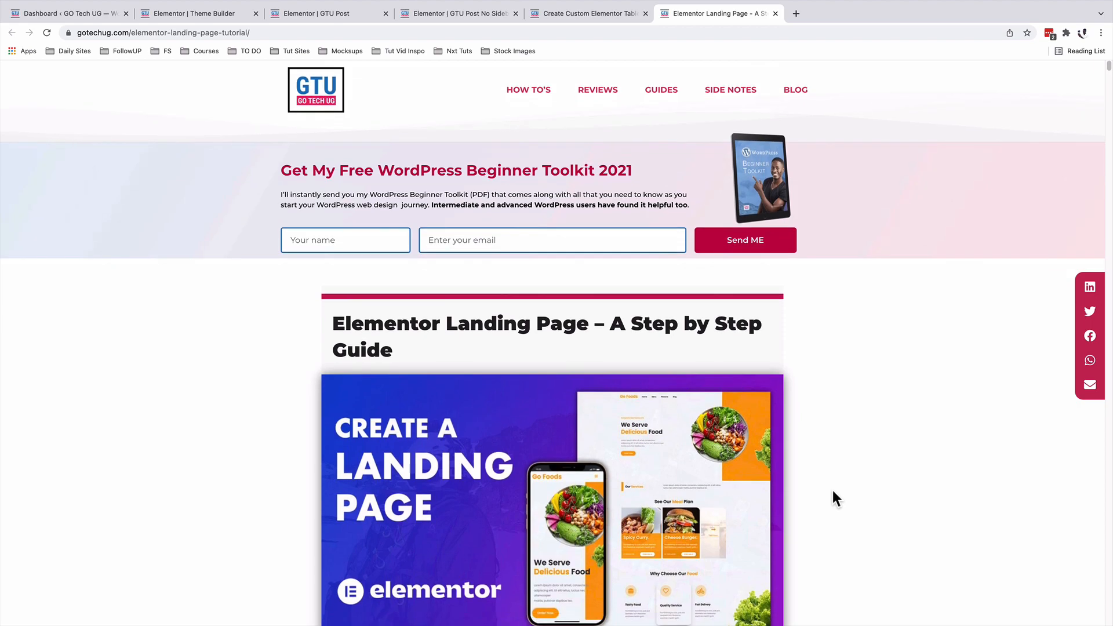
{"action": "scroll", "coordinate": [835, 496], "scroll_direction": "down", "scroll_amount": 15}
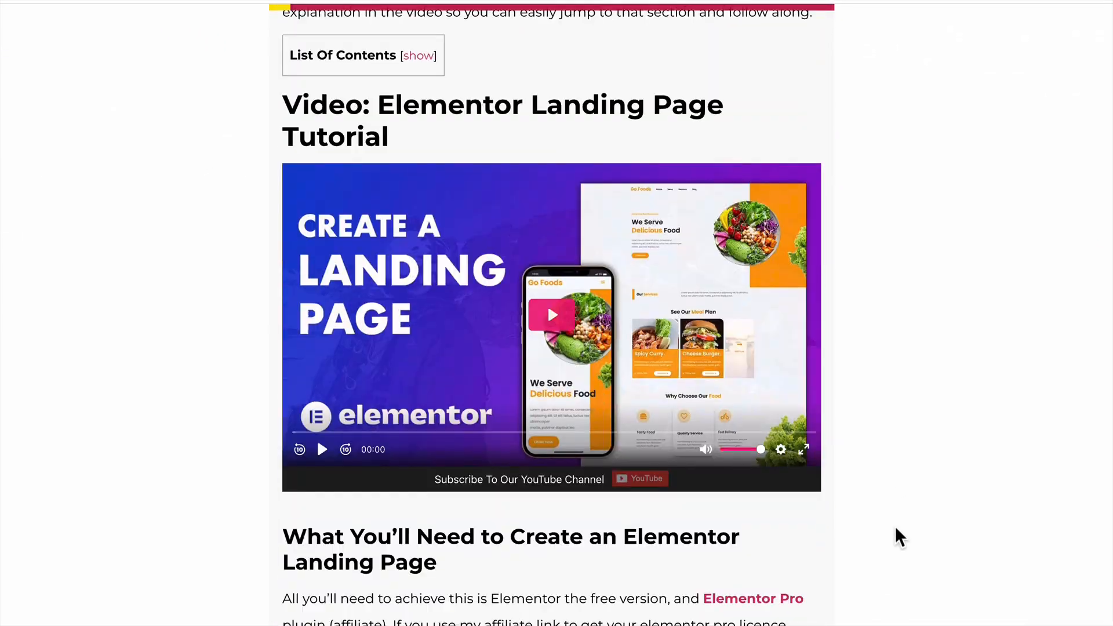
{"action": "scroll", "coordinate": [896, 525], "scroll_direction": "down", "scroll_amount": 15}
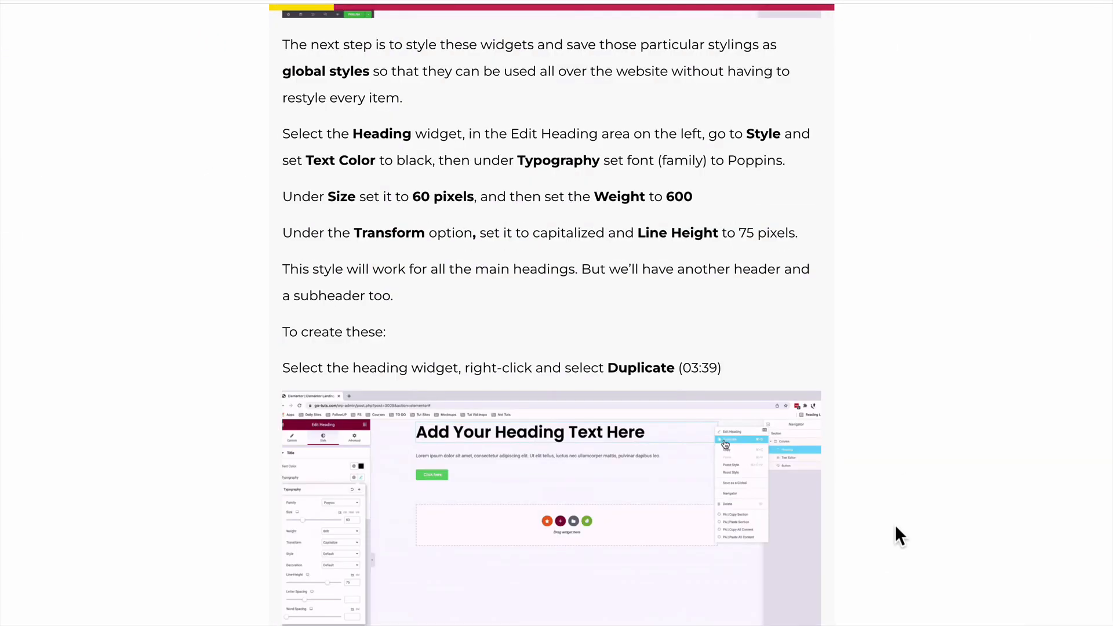
{"action": "scroll", "coordinate": [896, 524], "scroll_direction": "down", "scroll_amount": 20}
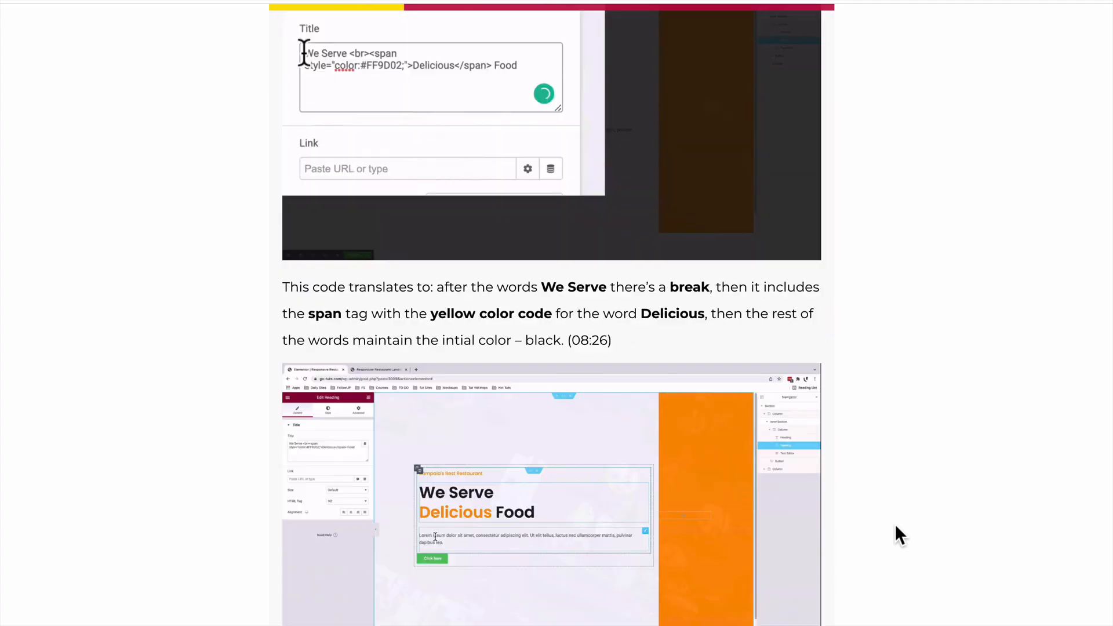
{"action": "scroll", "coordinate": [895, 524], "scroll_direction": "down", "scroll_amount": 20}
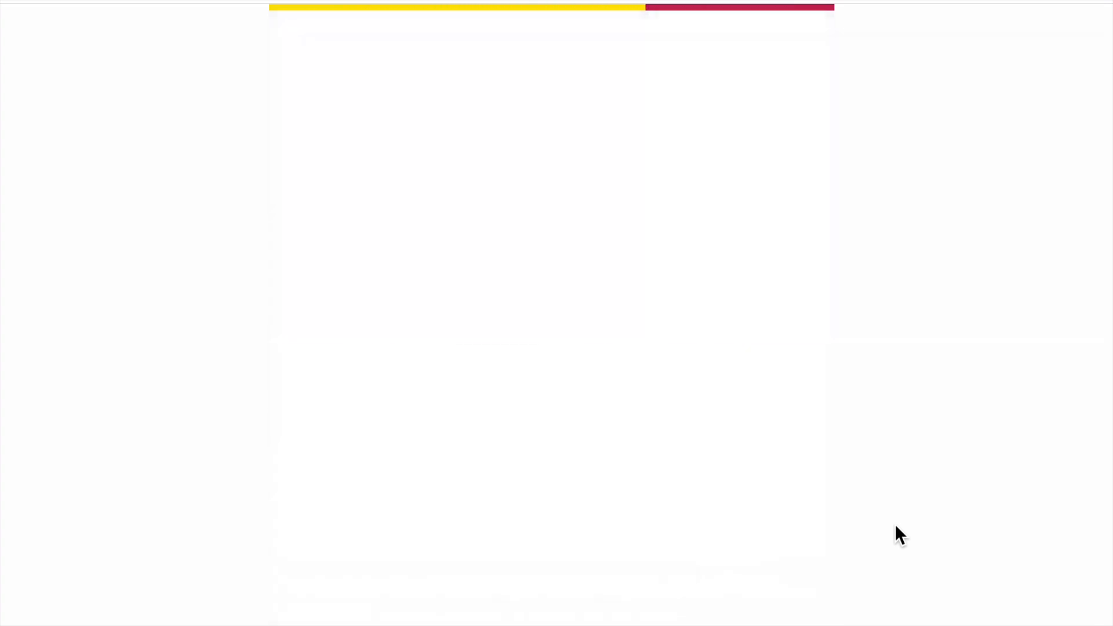
{"action": "scroll", "coordinate": [895, 524], "scroll_direction": "down", "scroll_amount": 20}
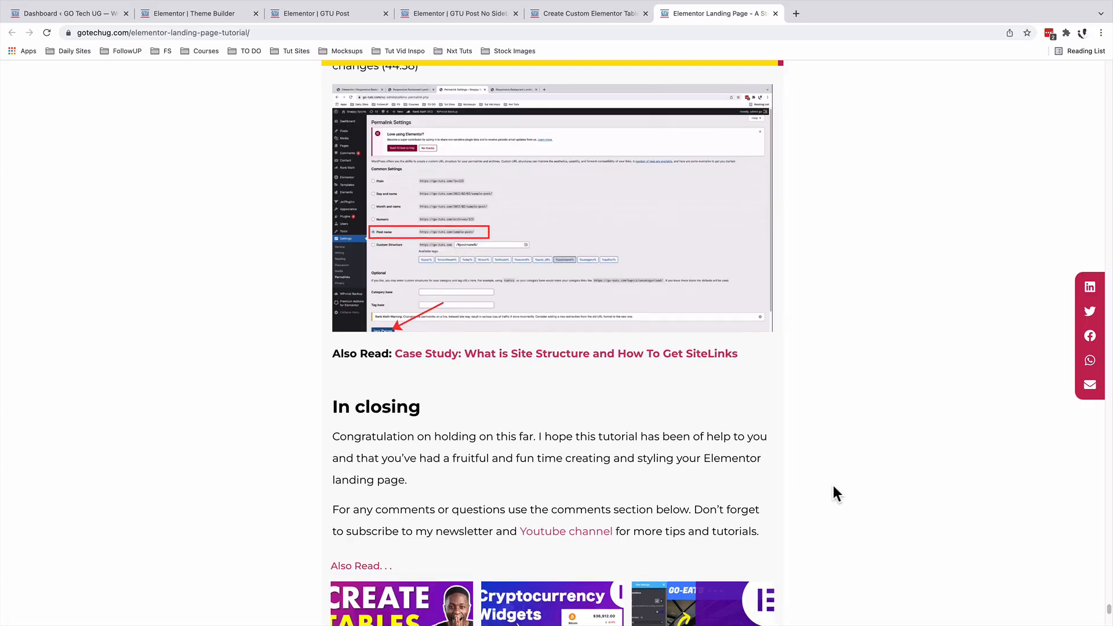
{"action": "scroll", "coordinate": [833, 486], "scroll_direction": "down", "scroll_amount": 4}
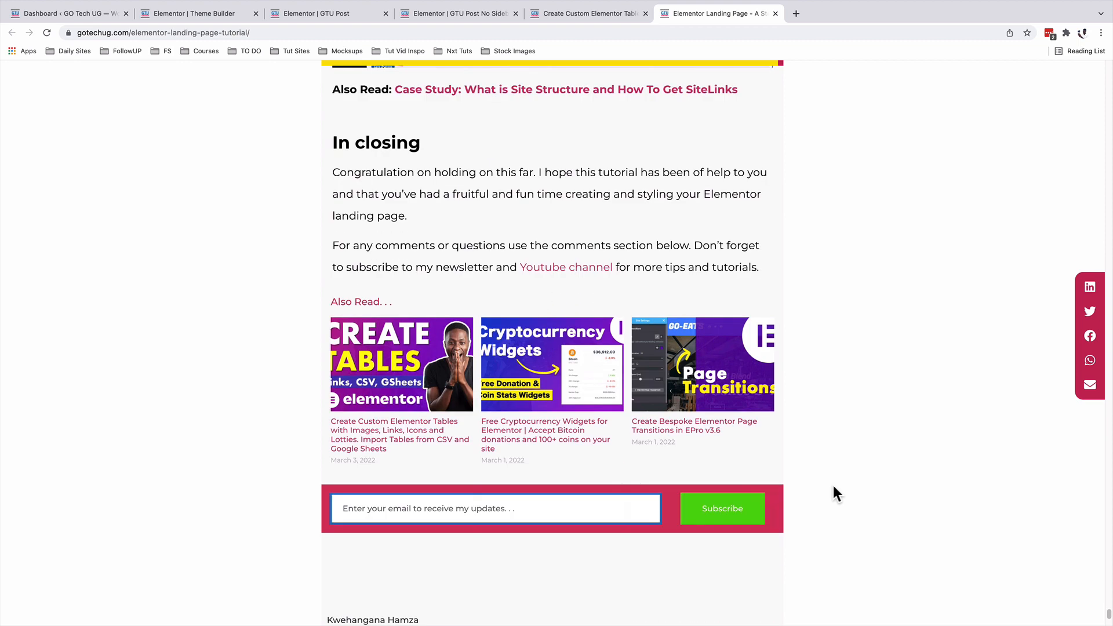
{"action": "scroll", "coordinate": [833, 486], "scroll_direction": "up", "scroll_amount": 10}
{"action": "scroll", "coordinate": [833, 486], "scroll_direction": "up", "scroll_amount": 10}
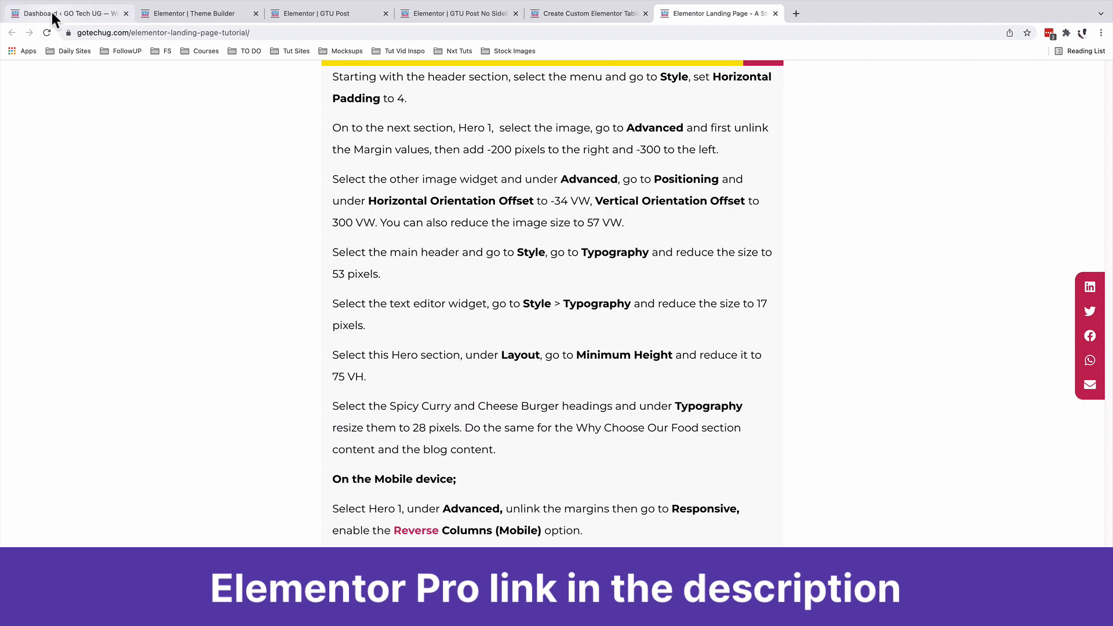
Open Elementor's Theme Builder from the WordPress dashboard
{"action": "left_click", "coordinate": [51, 12]}
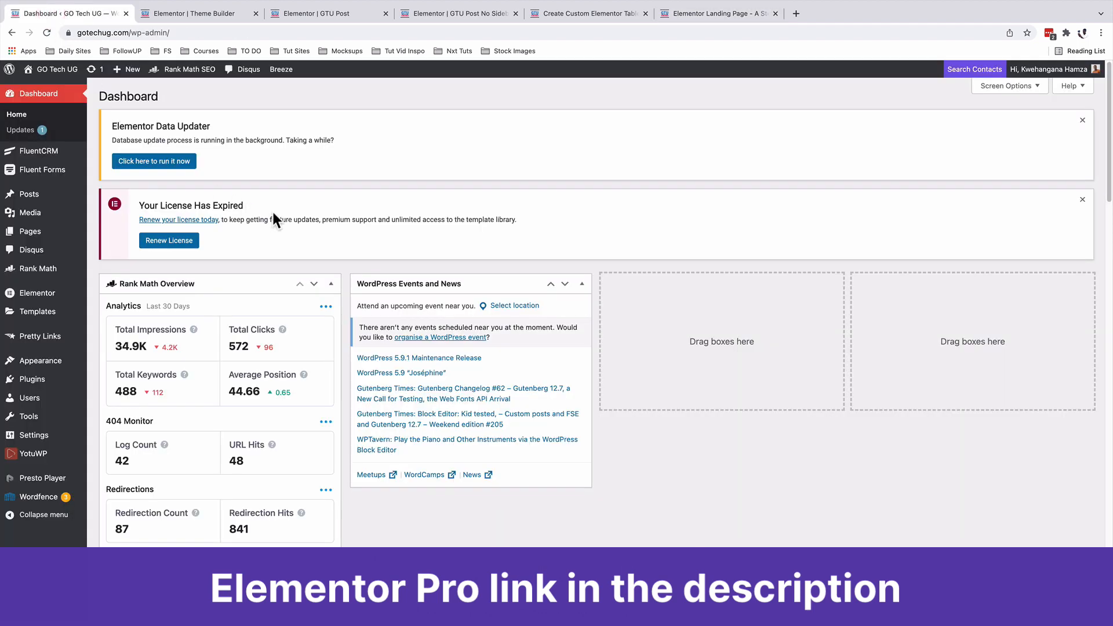
{"action": "mouse_move", "coordinate": [55, 314]}
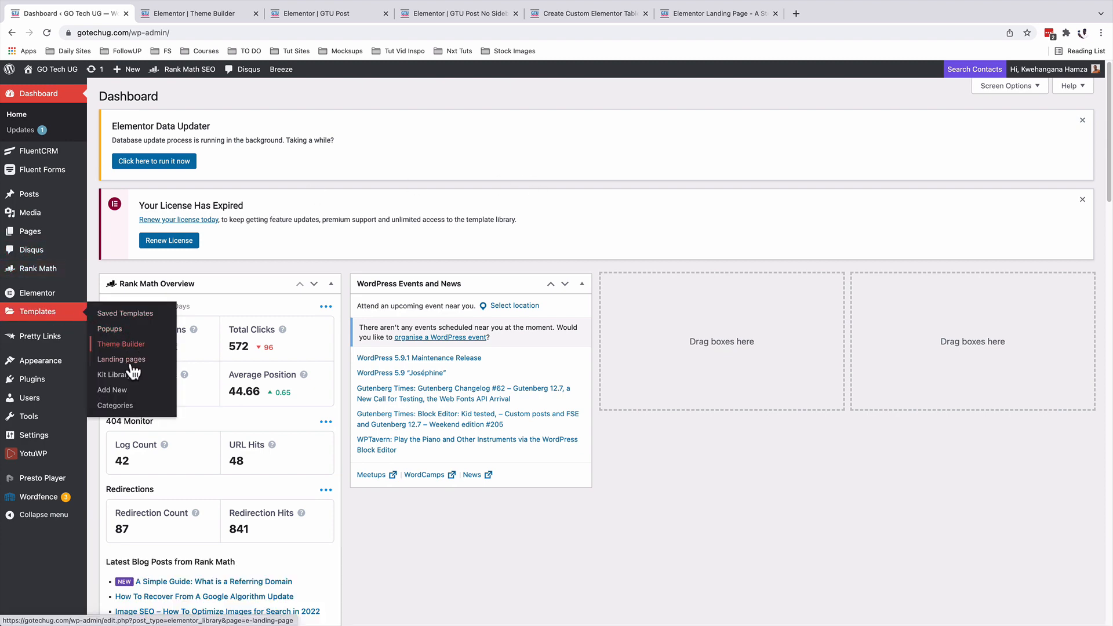
{"action": "left_click", "coordinate": [135, 345]}
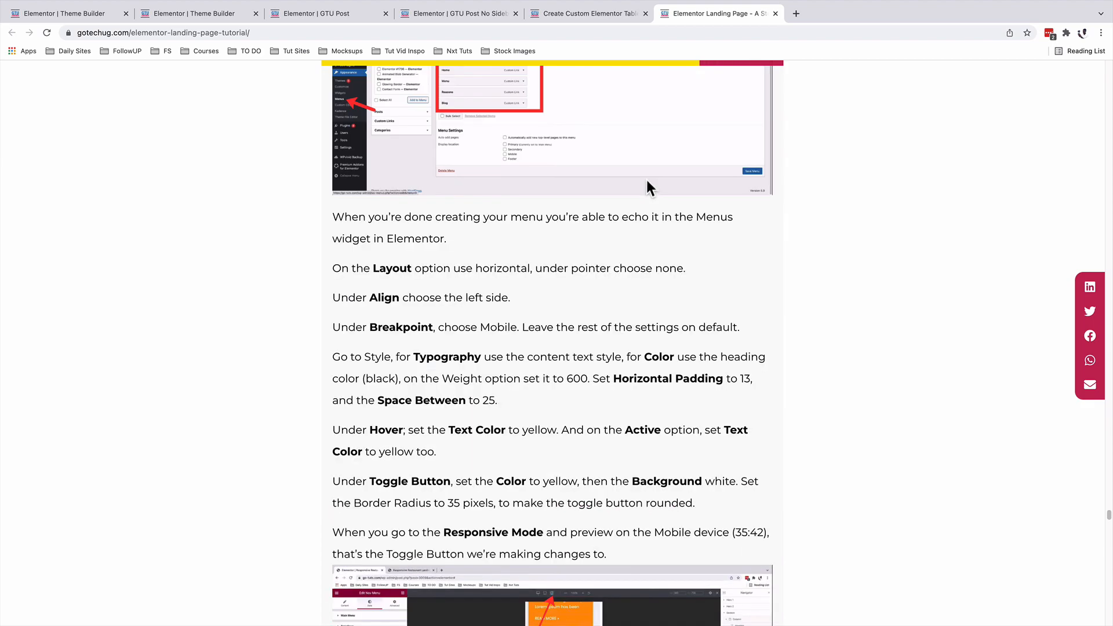
Compare the horizontal progress bar on the landing page article with the circular tracker on the custom tables article
{"action": "scroll", "coordinate": [648, 184], "scroll_direction": "up", "scroll_amount": 5}
{"action": "scroll", "coordinate": [648, 181], "scroll_direction": "up", "scroll_amount": 10}
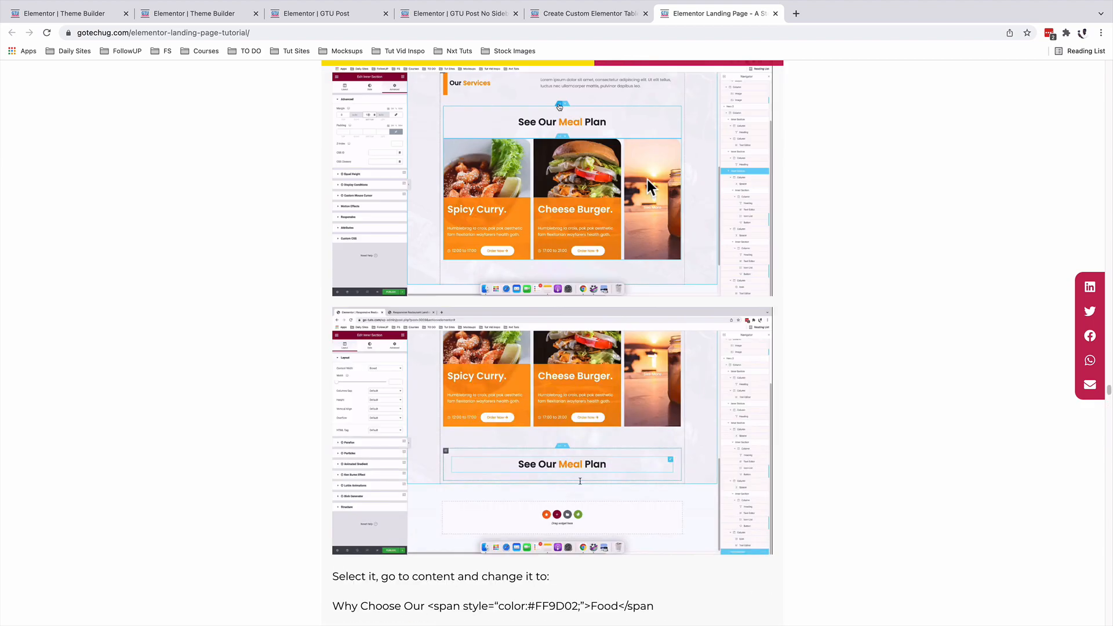
{"action": "scroll", "coordinate": [648, 181], "scroll_direction": "up", "scroll_amount": 15}
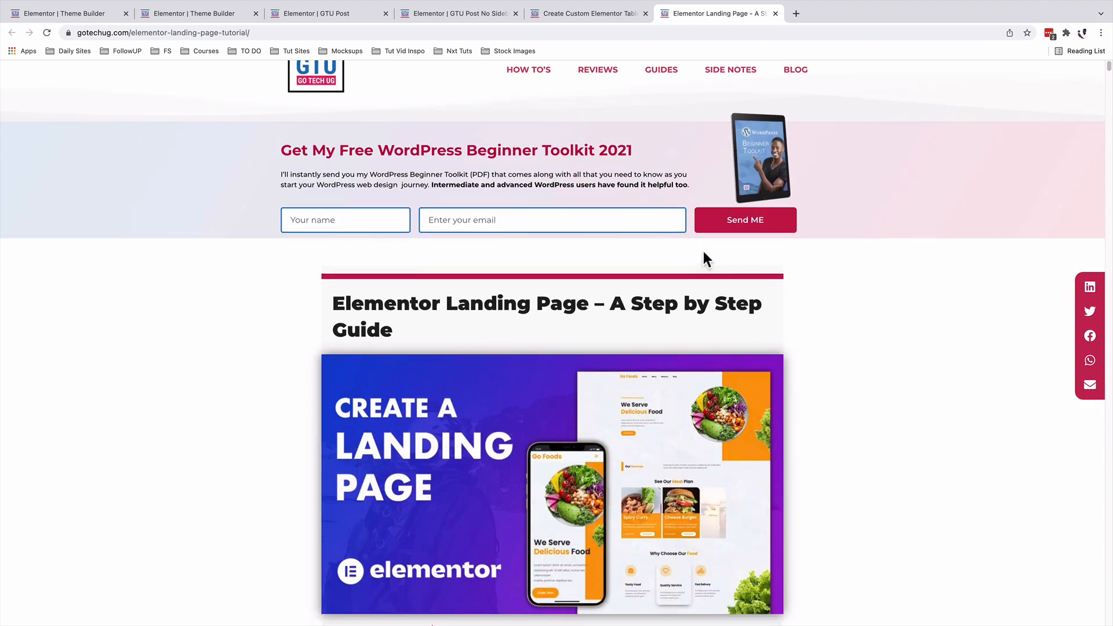
{"action": "scroll", "coordinate": [704, 251], "scroll_direction": "down", "scroll_amount": 10}
{"action": "scroll", "coordinate": [703, 248], "scroll_direction": "down", "scroll_amount": 20}
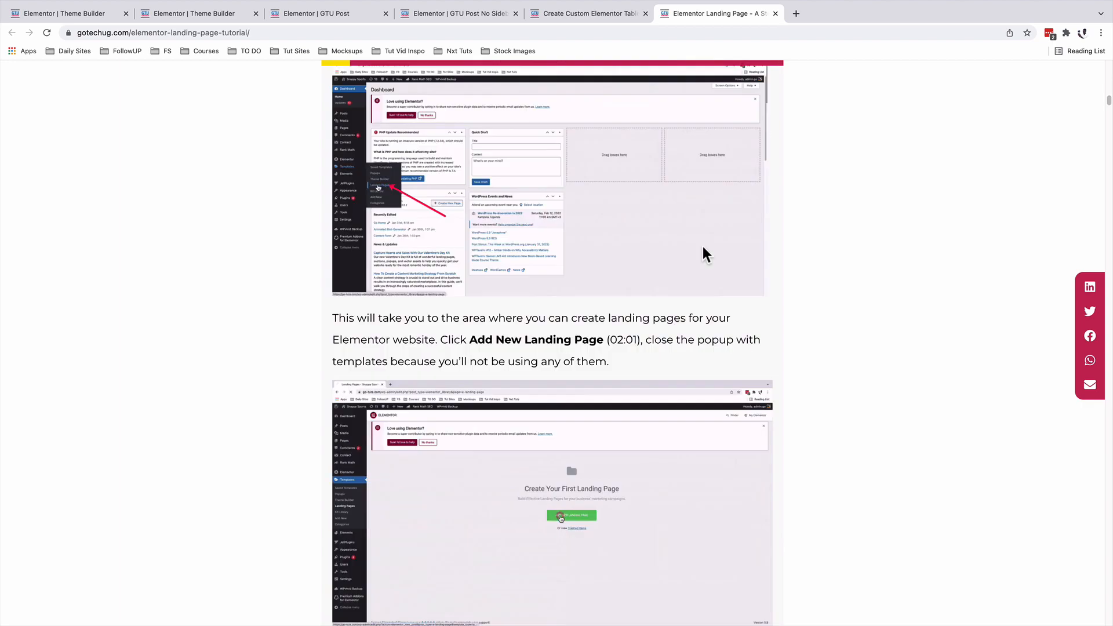
{"action": "scroll", "coordinate": [704, 251], "scroll_direction": "up", "scroll_amount": 20}
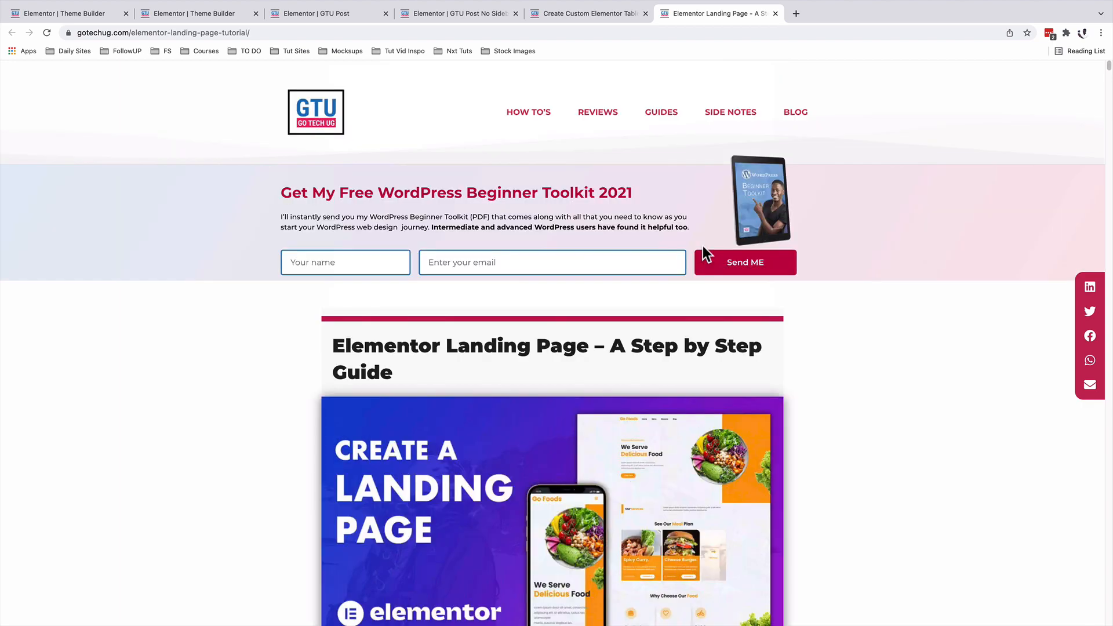
{"action": "left_click", "coordinate": [599, 12]}
{"action": "scroll", "coordinate": [642, 204], "scroll_direction": "up", "scroll_amount": 15}
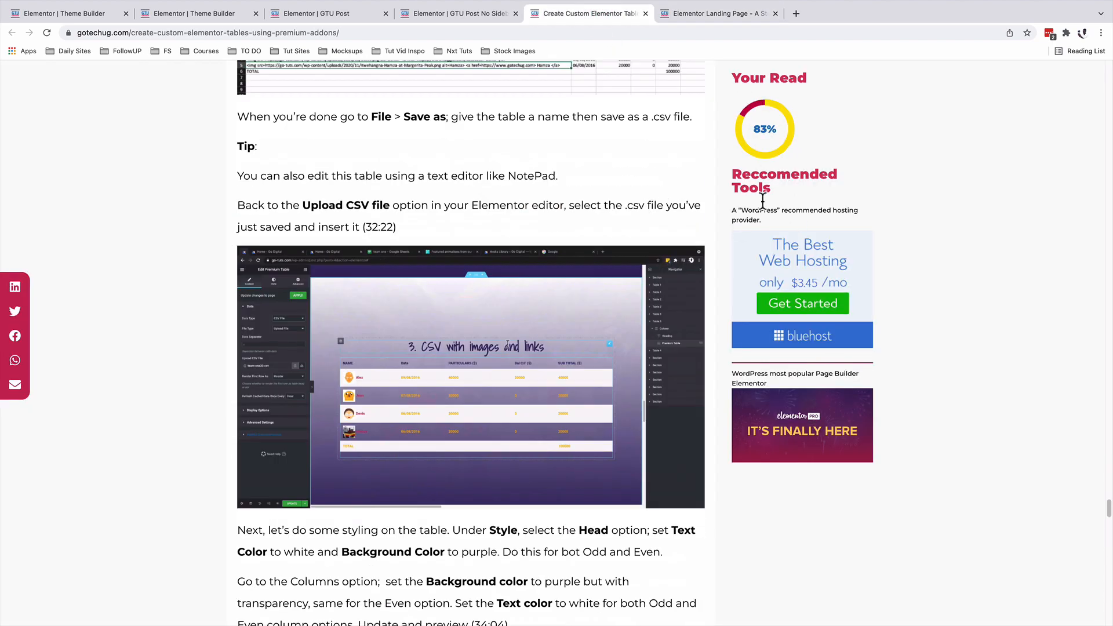
{"action": "scroll", "coordinate": [777, 249], "scroll_direction": "up", "scroll_amount": 20}
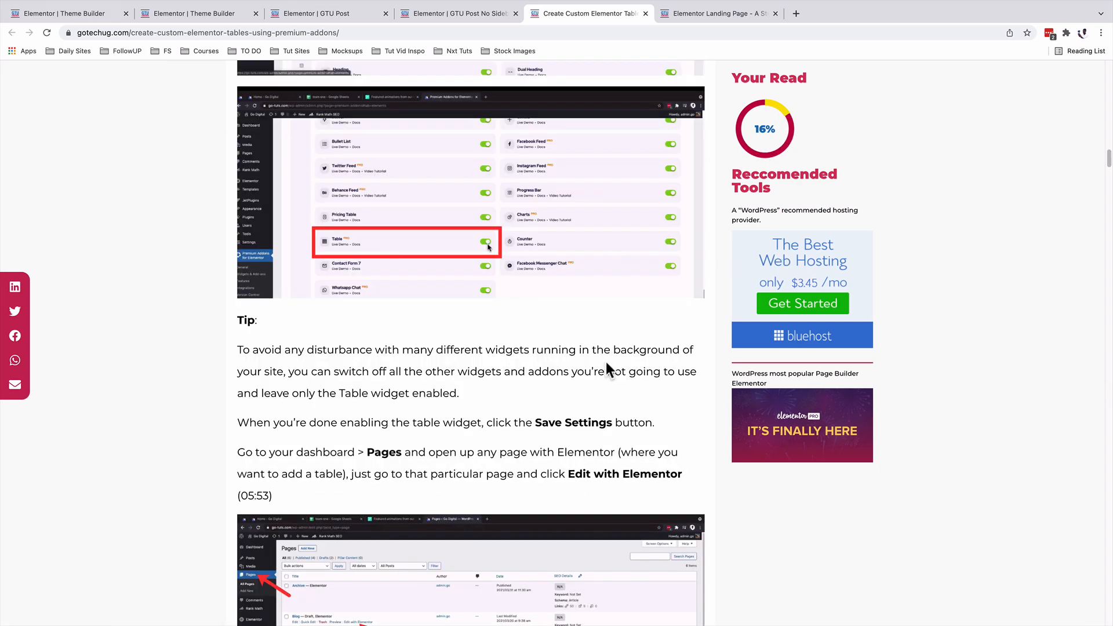
{"action": "scroll", "coordinate": [607, 361], "scroll_direction": "up", "scroll_amount": 15}
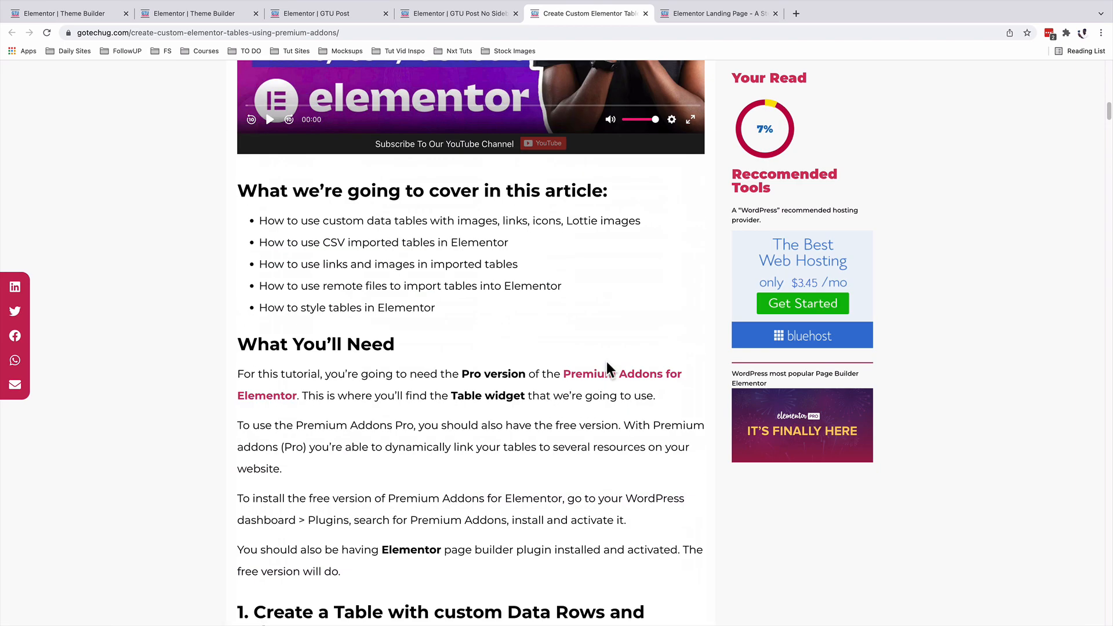
Bring up the GTU Post single post template in the Elementor editor and close the Navigator
{"action": "left_click", "coordinate": [78, 14]}
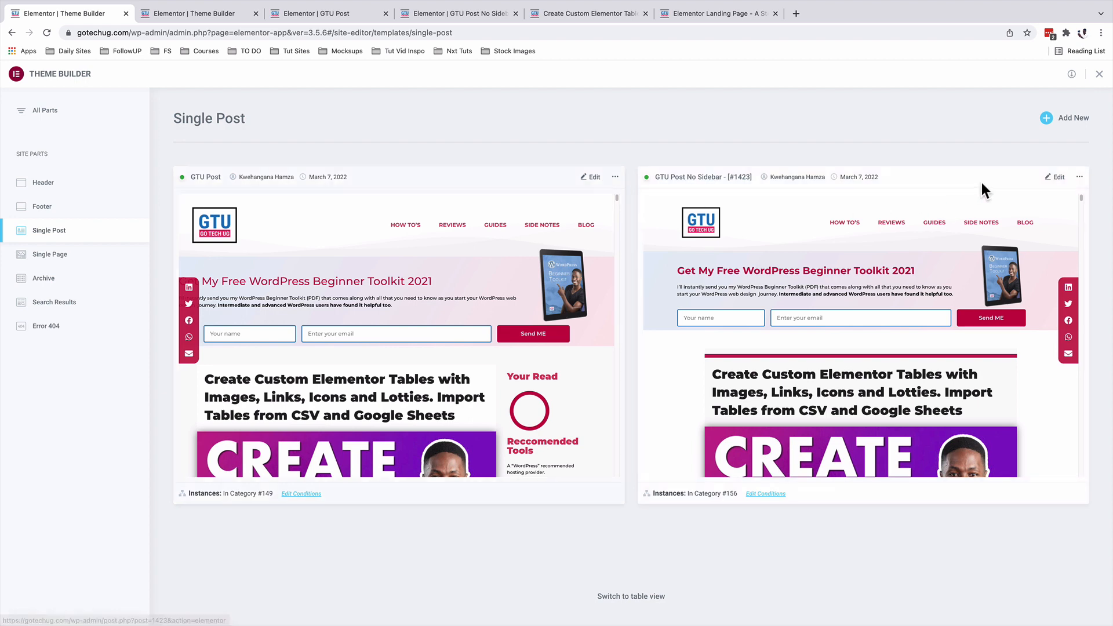
{"action": "left_click", "coordinate": [328, 9]}
{"action": "left_click", "coordinate": [430, 14]}
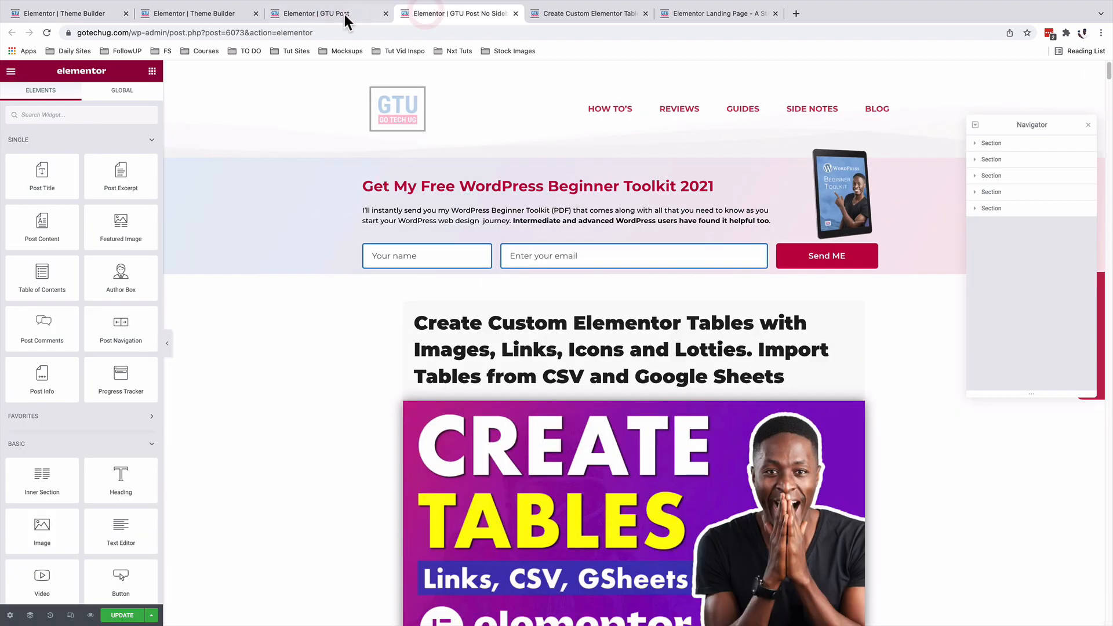
{"action": "left_click", "coordinate": [341, 14]}
{"action": "left_click", "coordinate": [1088, 125]}
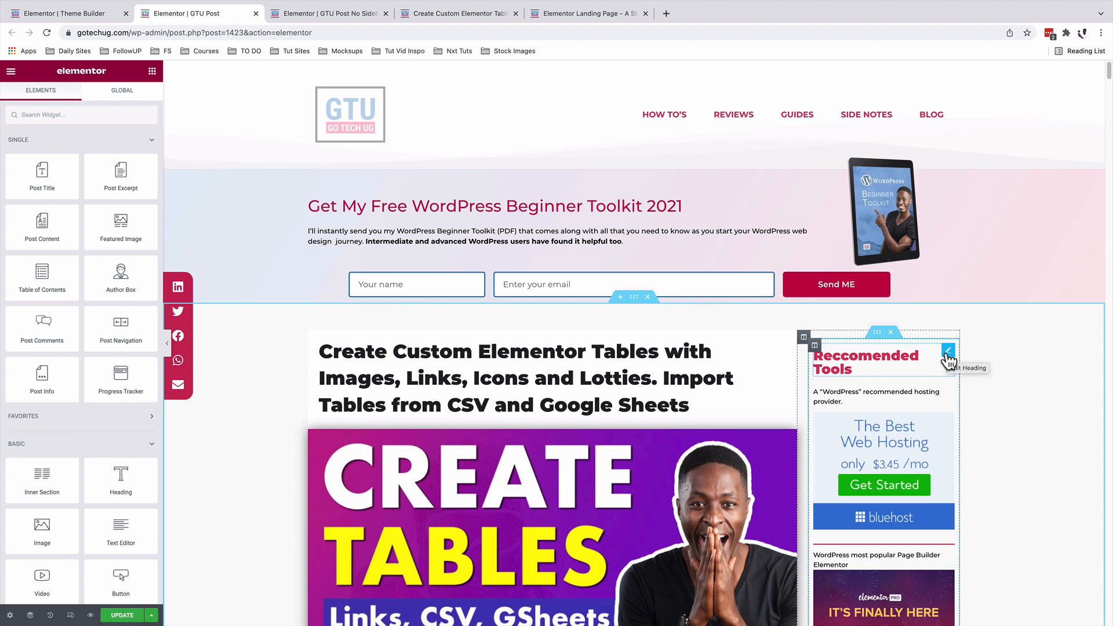
Duplicate the sidebar's "Reccomended Tools" heading and set the upper copy's title to "Your Read"
{"action": "right_click", "coordinate": [948, 353]}
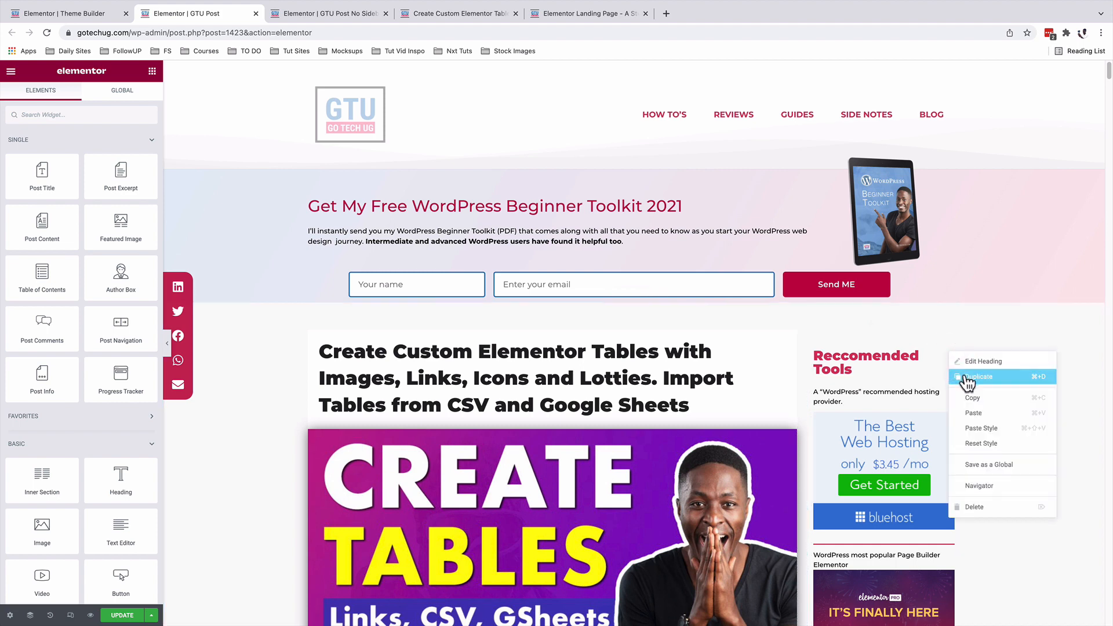
{"action": "left_click", "coordinate": [971, 377]}
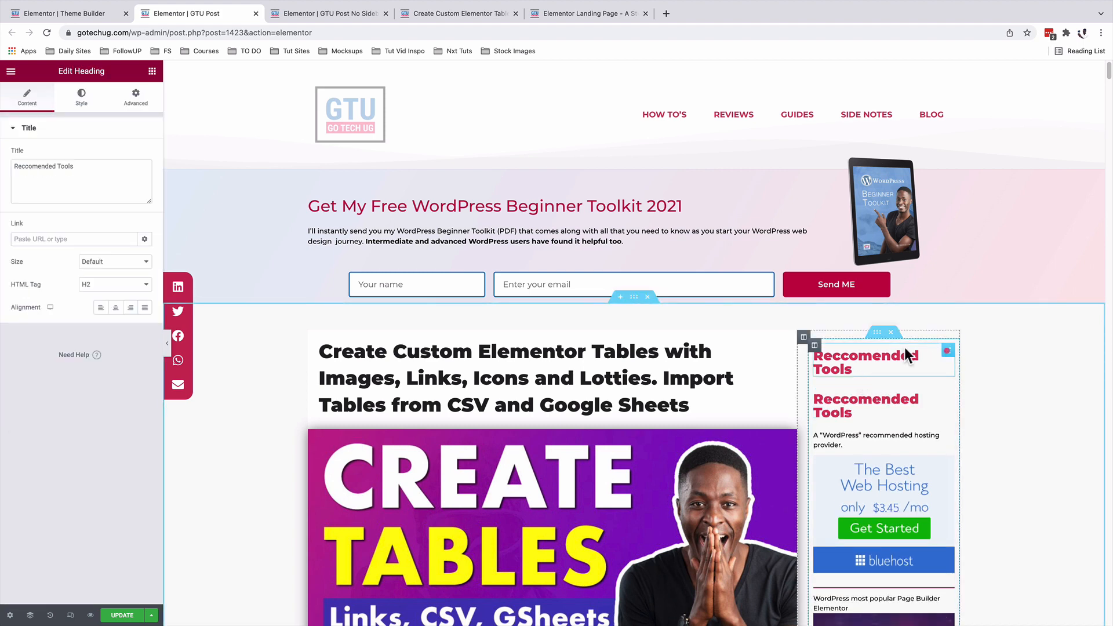
{"action": "triple_click", "coordinate": [42, 167]}
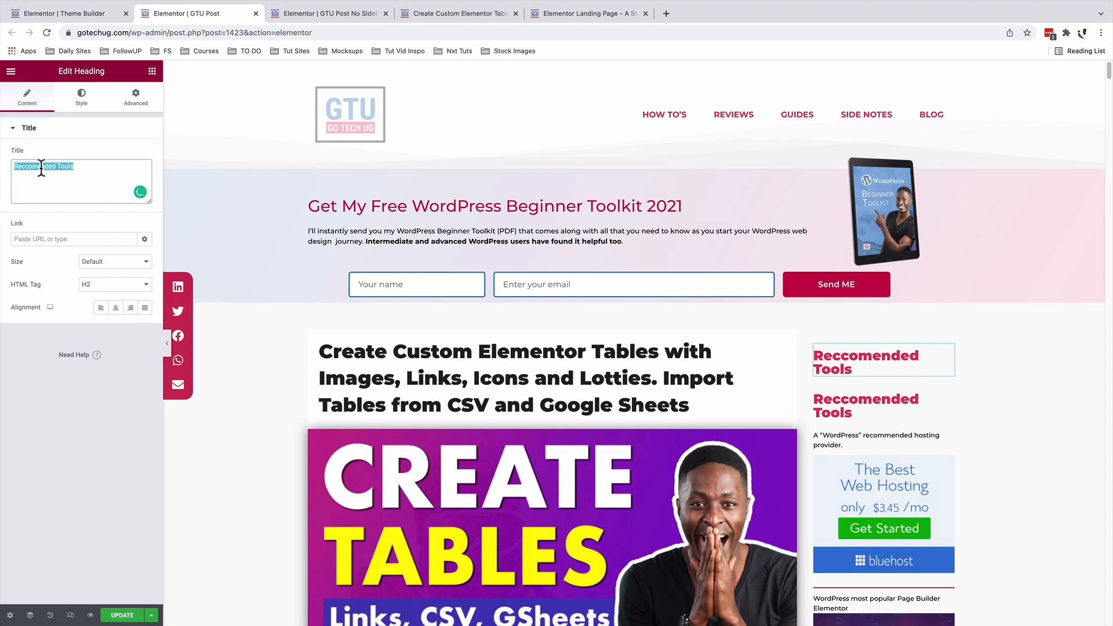
{"action": "type", "text": "Your Read"}
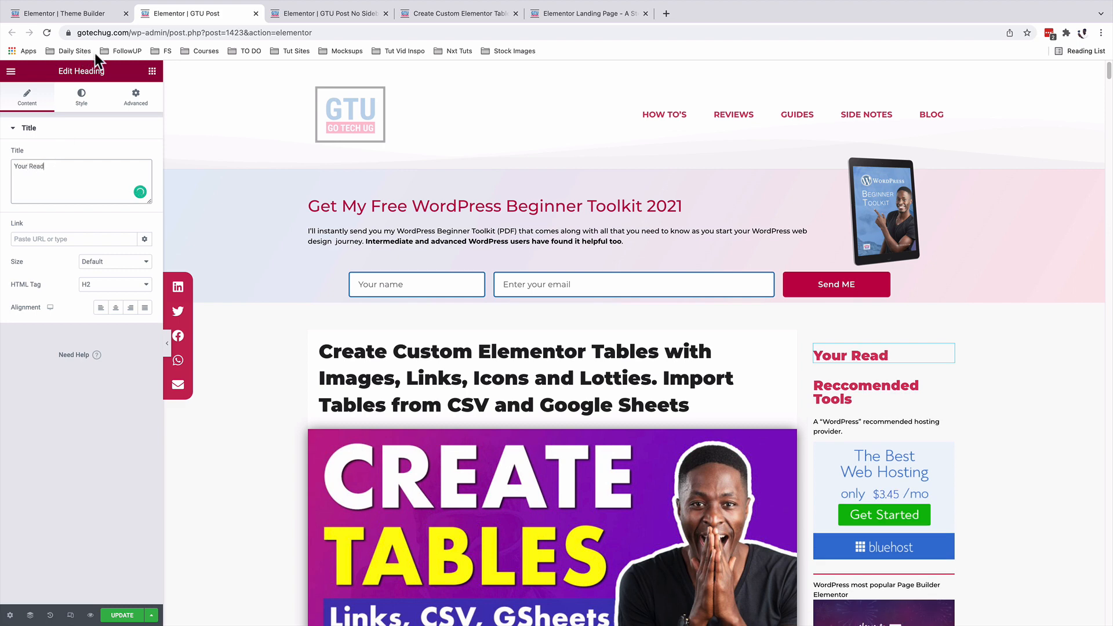
Find the Progress Tracker widget and place it directly below the "Your Read" heading in the sidebar
{"action": "left_click", "coordinate": [152, 71]}
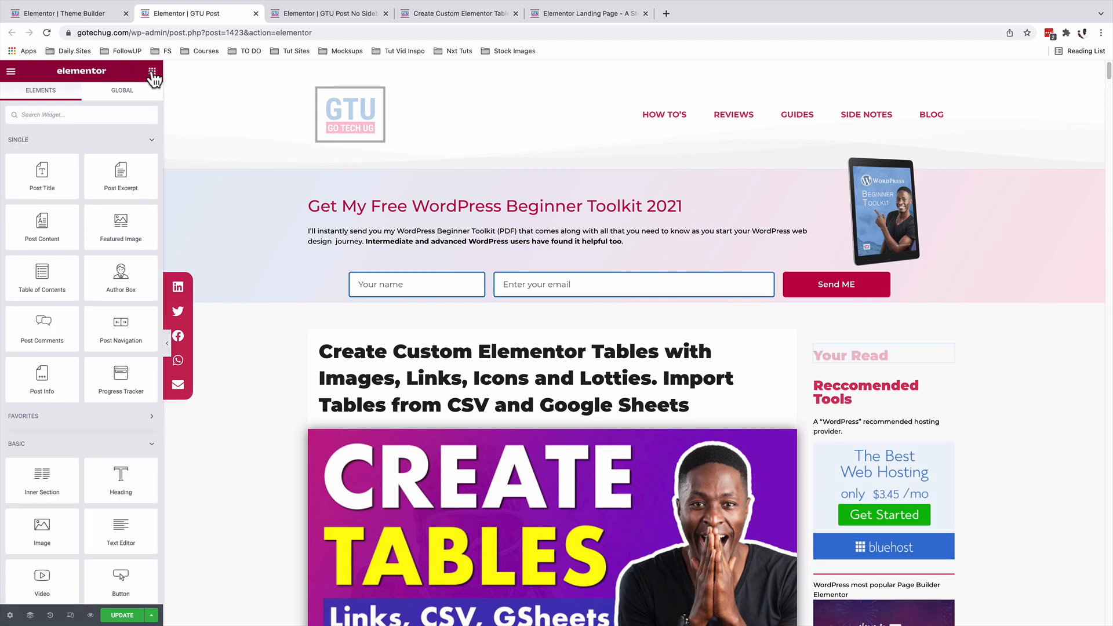
{"action": "left_click", "coordinate": [99, 115]}
{"action": "type", "text": "p"}
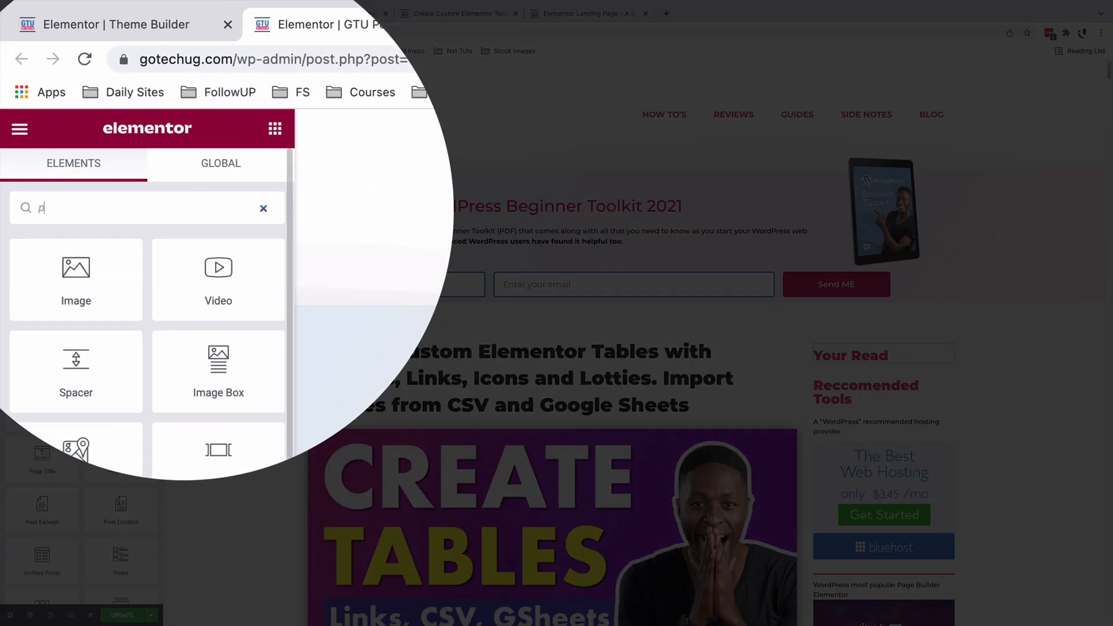
{"action": "type", "text": "rog"}
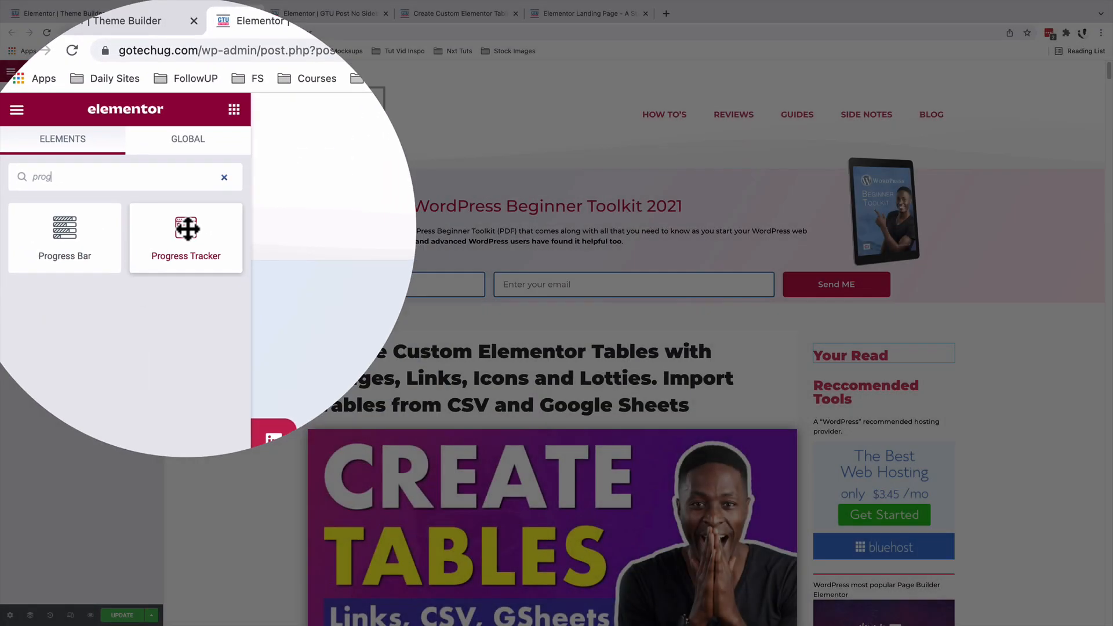
{"action": "left_click_drag", "start_coordinate": [121, 149], "coordinate": [859, 378]}
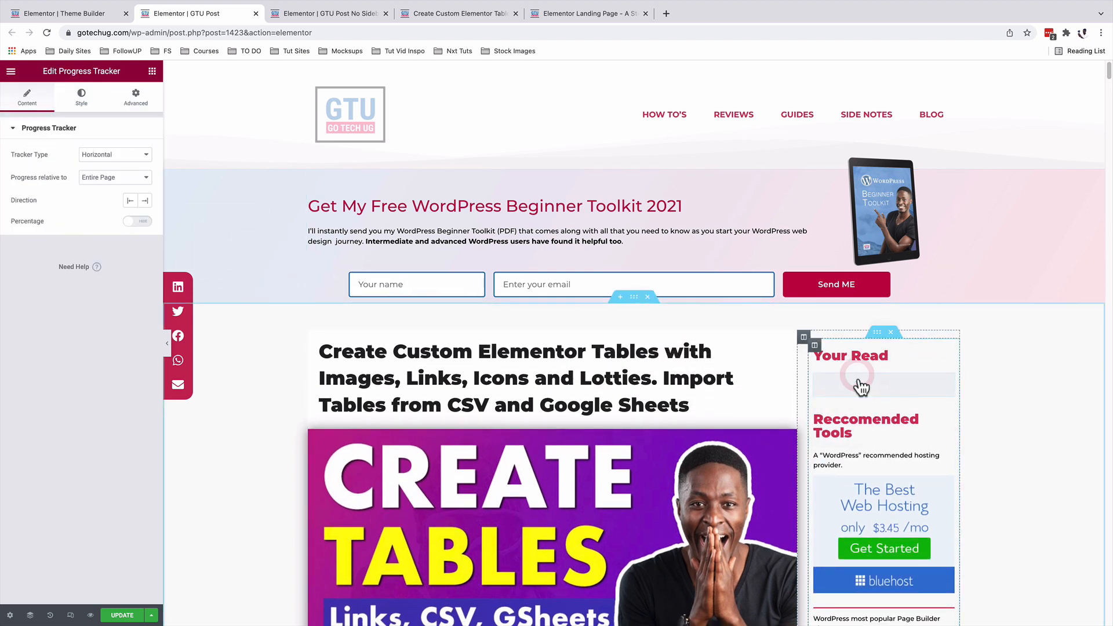
Make the sidebar progress tracker Circular and set its progress relative to a Selector
{"action": "left_click", "coordinate": [115, 155]}
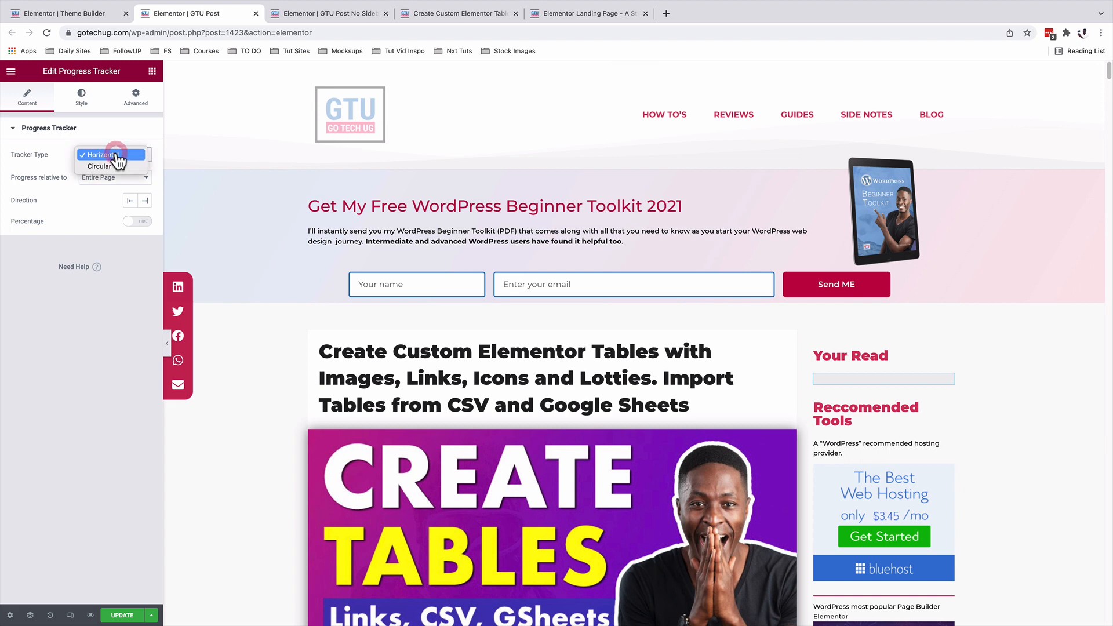
{"action": "left_click", "coordinate": [116, 168]}
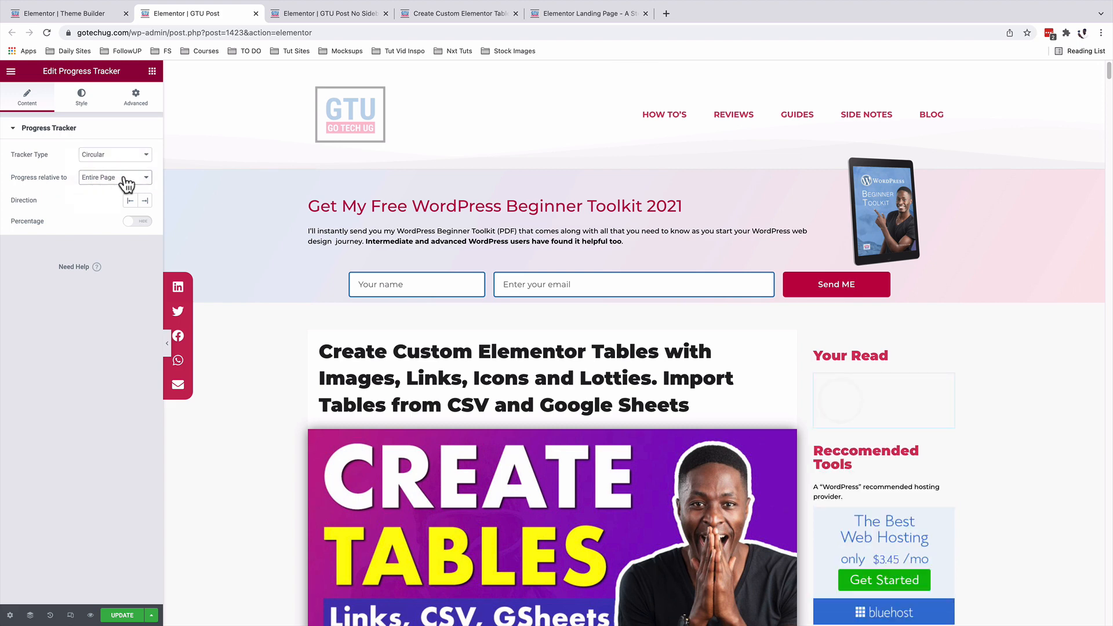
{"action": "left_click", "coordinate": [116, 177]}
{"action": "left_click", "coordinate": [116, 200]}
Assign the CSS class post-progress to the Post Content widget and copy the class name
{"action": "scroll", "coordinate": [293, 355], "scroll_direction": "down", "scroll_amount": 2}
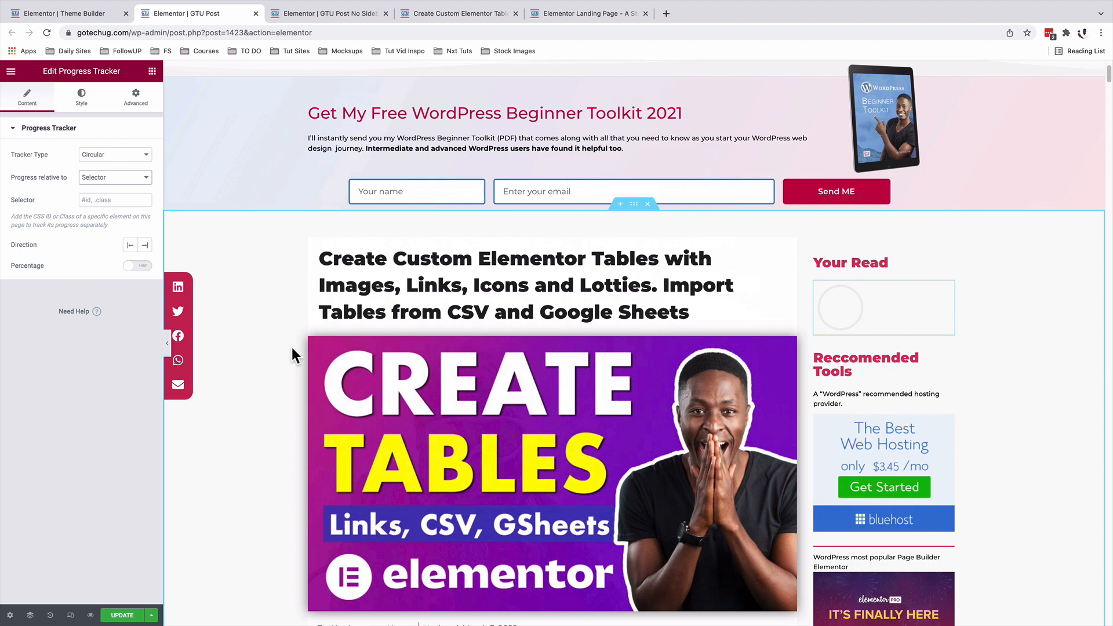
{"action": "scroll", "coordinate": [301, 329], "scroll_direction": "down", "scroll_amount": 7}
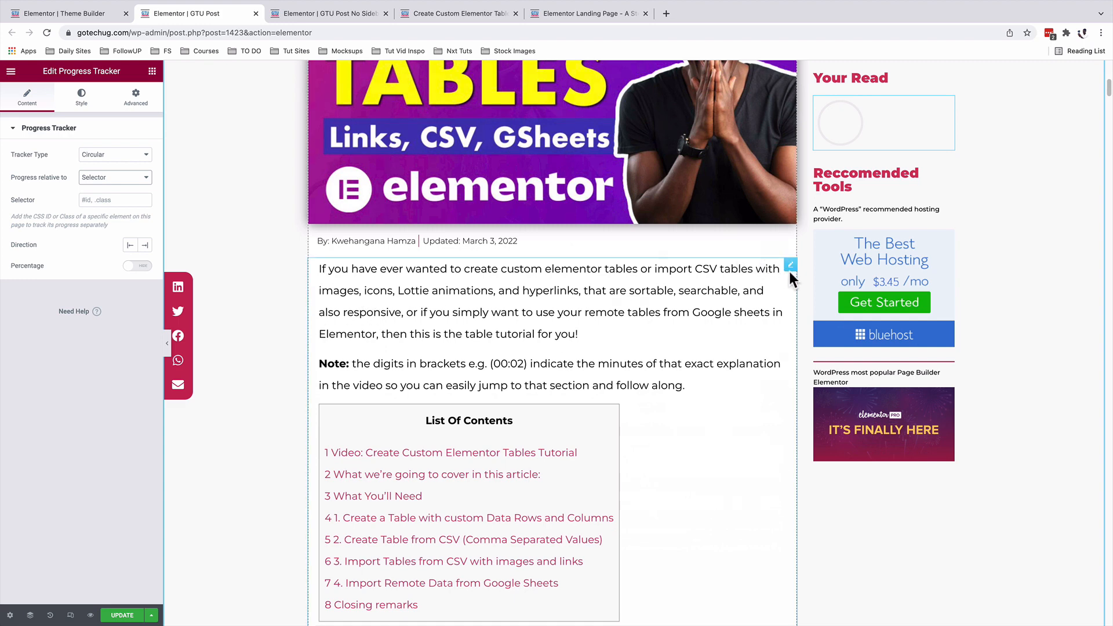
{"action": "left_click", "coordinate": [791, 268]}
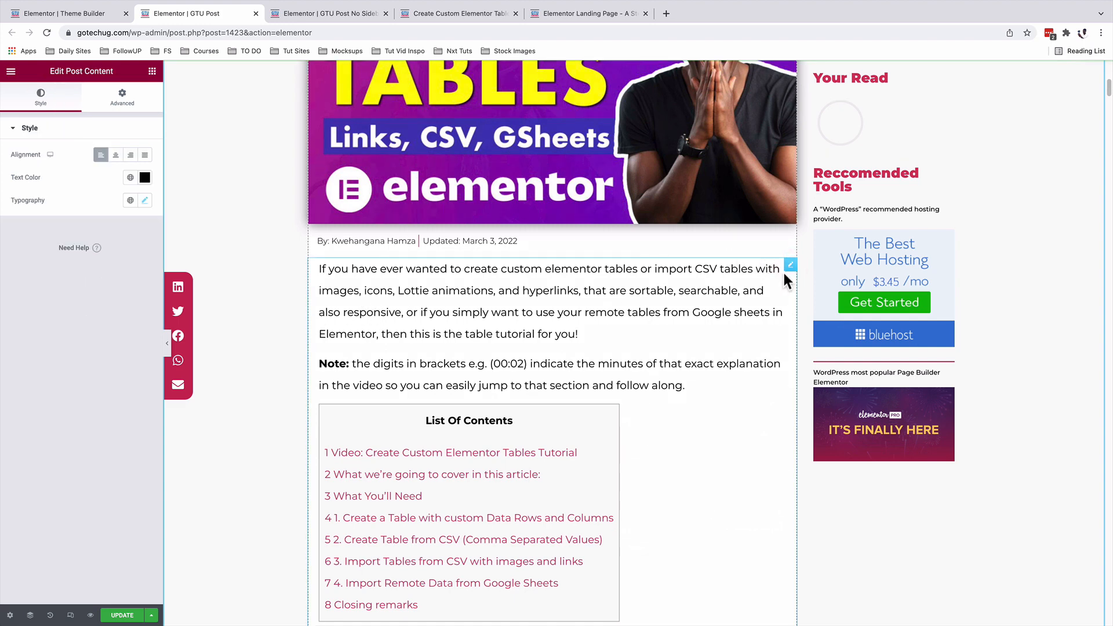
{"action": "left_click", "coordinate": [122, 98]}
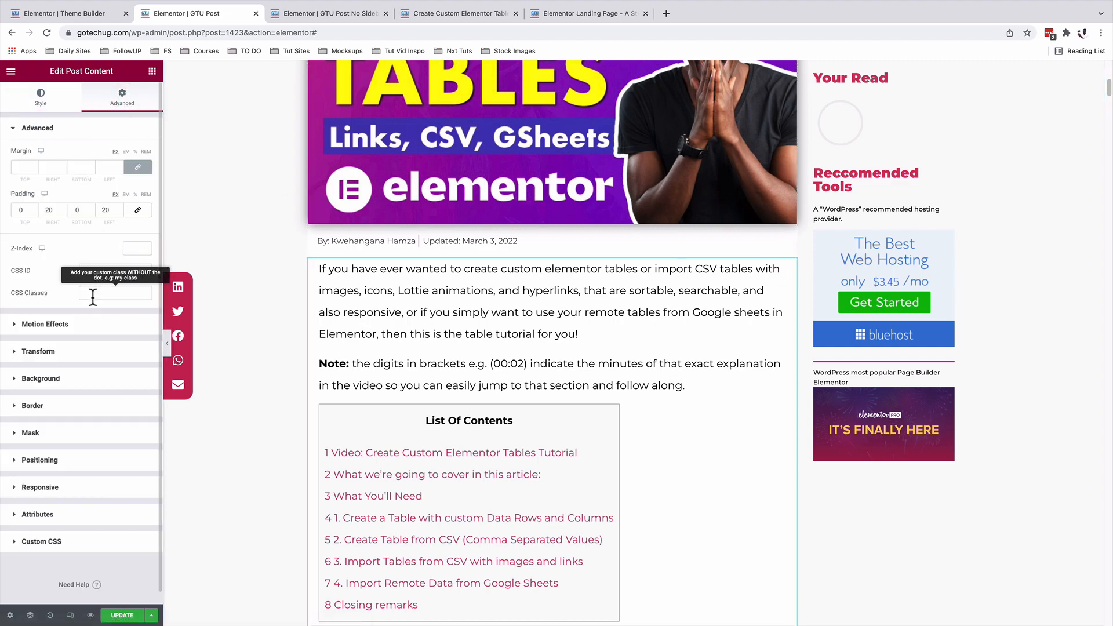
{"action": "left_click", "coordinate": [93, 297]}
{"action": "type", "text": "post-progress"}
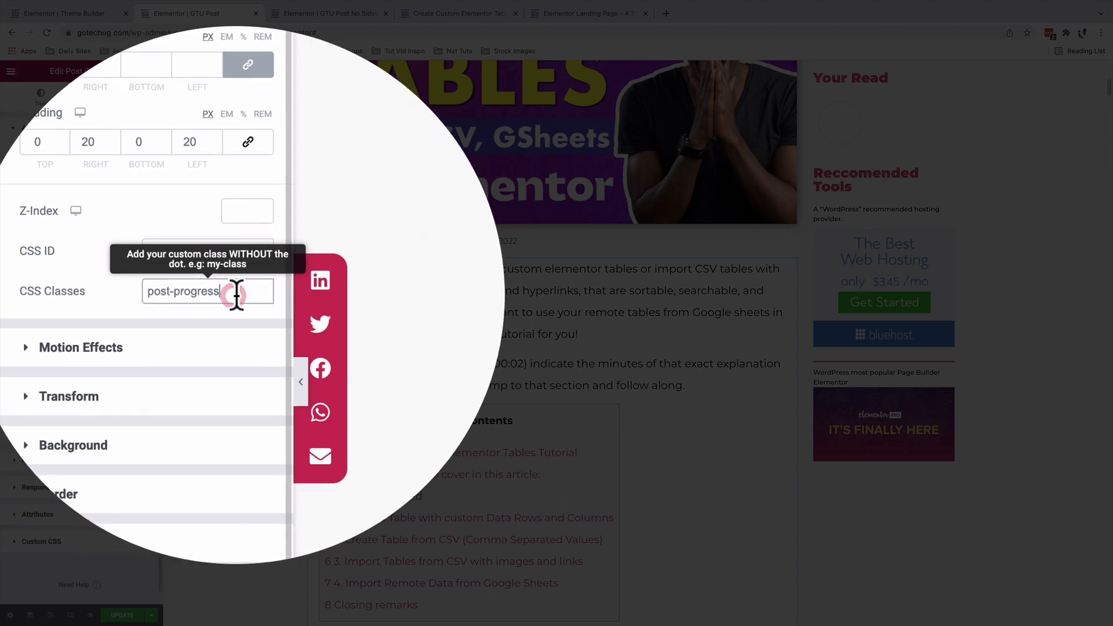
{"action": "left_click_drag", "start_coordinate": [237, 296], "coordinate": [145, 297]}
{"action": "key", "text": "super+c"}
{"action": "left_click", "coordinate": [149, 296]}
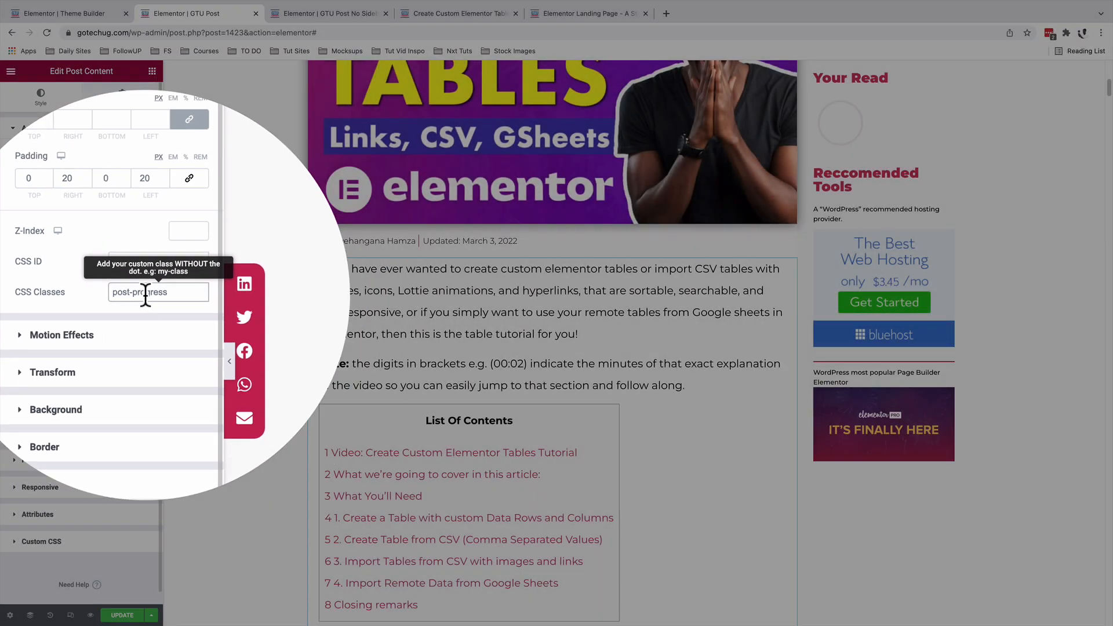
Set the circular progress tracker's selector to .post-progress
{"action": "left_click", "coordinate": [951, 111]}
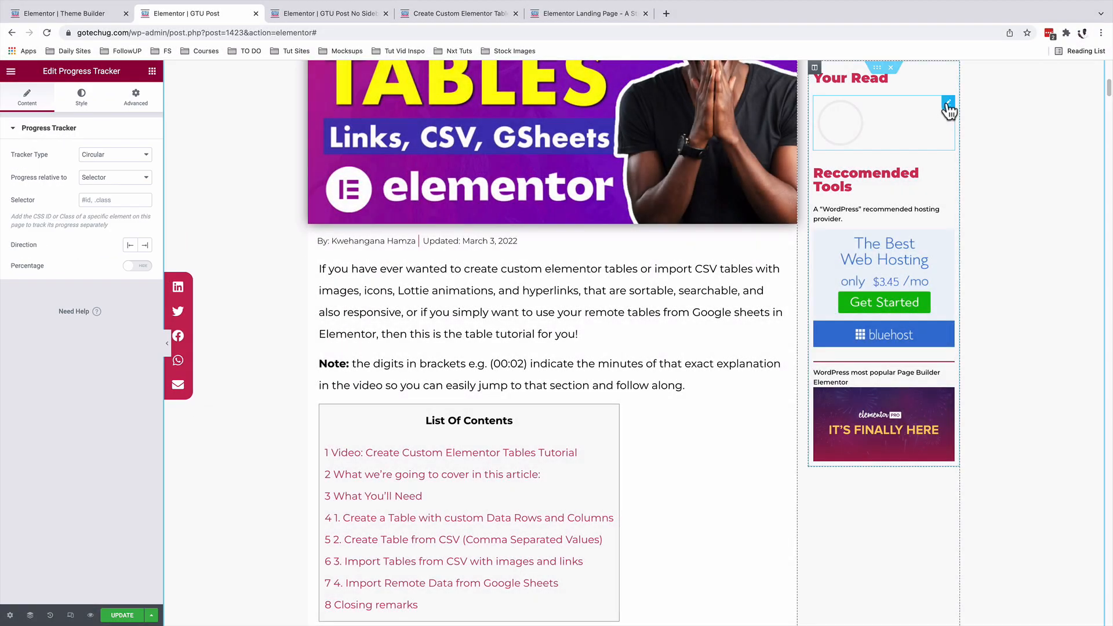
{"action": "left_click", "coordinate": [99, 200]}
{"action": "key", "text": "super+v"}
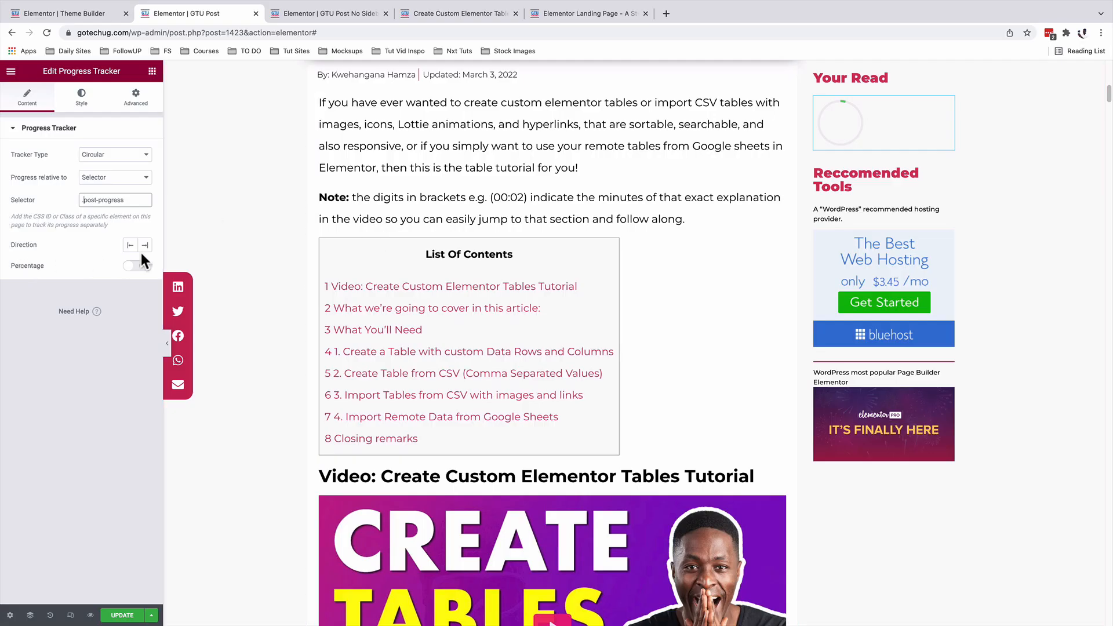
Set the circular tracker's direction to Right and turn on its percentage display
{"action": "left_click", "coordinate": [130, 246]}
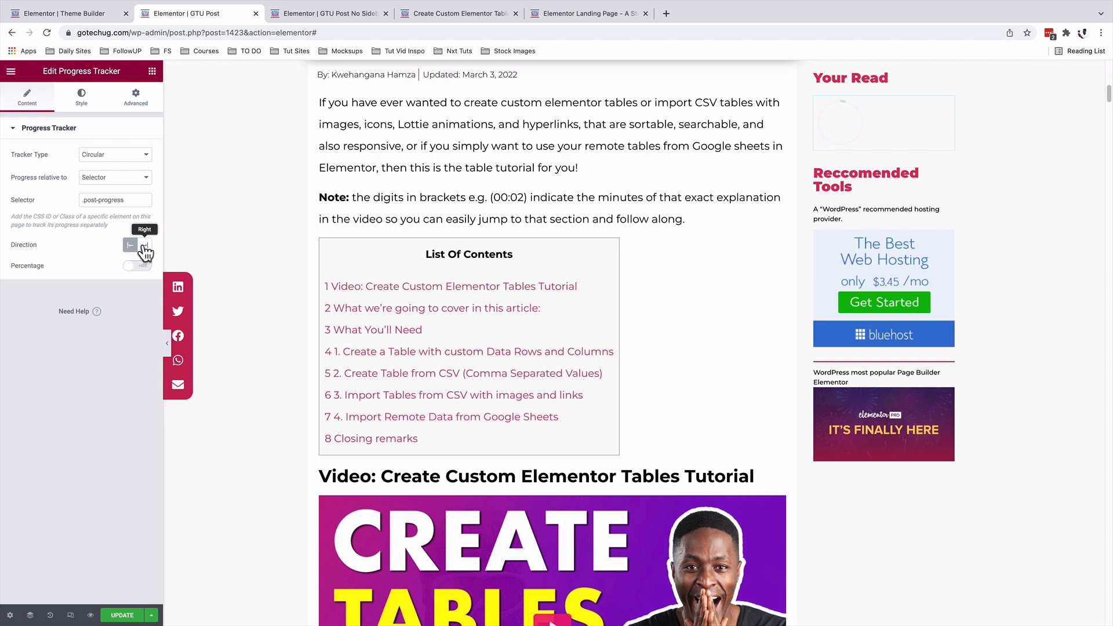
{"action": "left_click", "coordinate": [145, 247]}
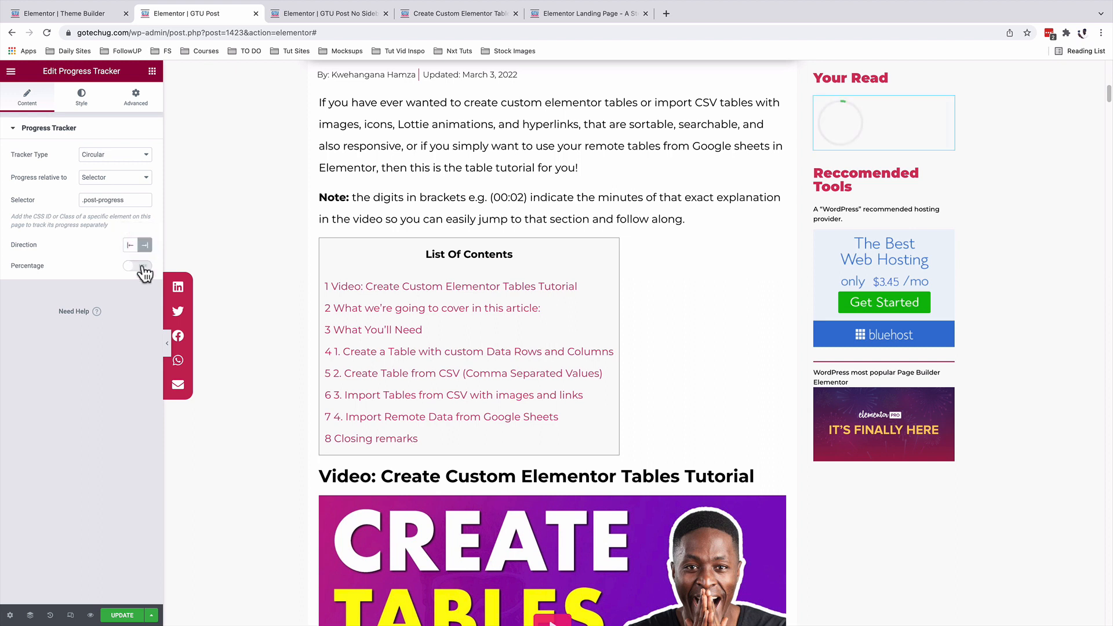
{"action": "left_click", "coordinate": [139, 267]}
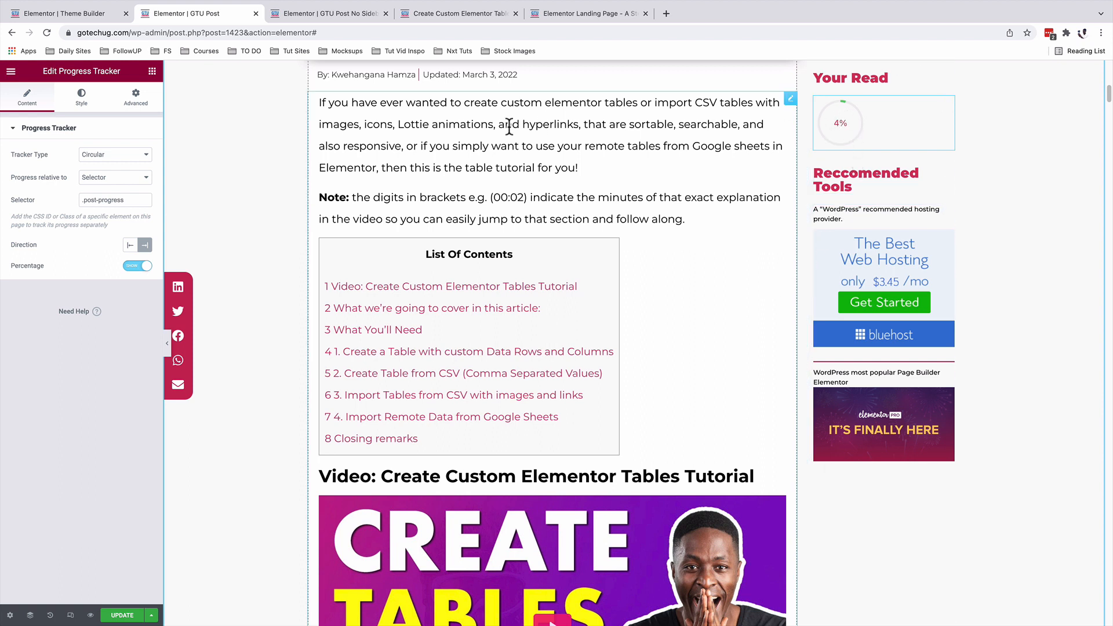
Style the circular tracker with size 122, centre alignment and a progress indicator of colour #FBE201 and width 12
{"action": "left_click", "coordinate": [81, 97]}
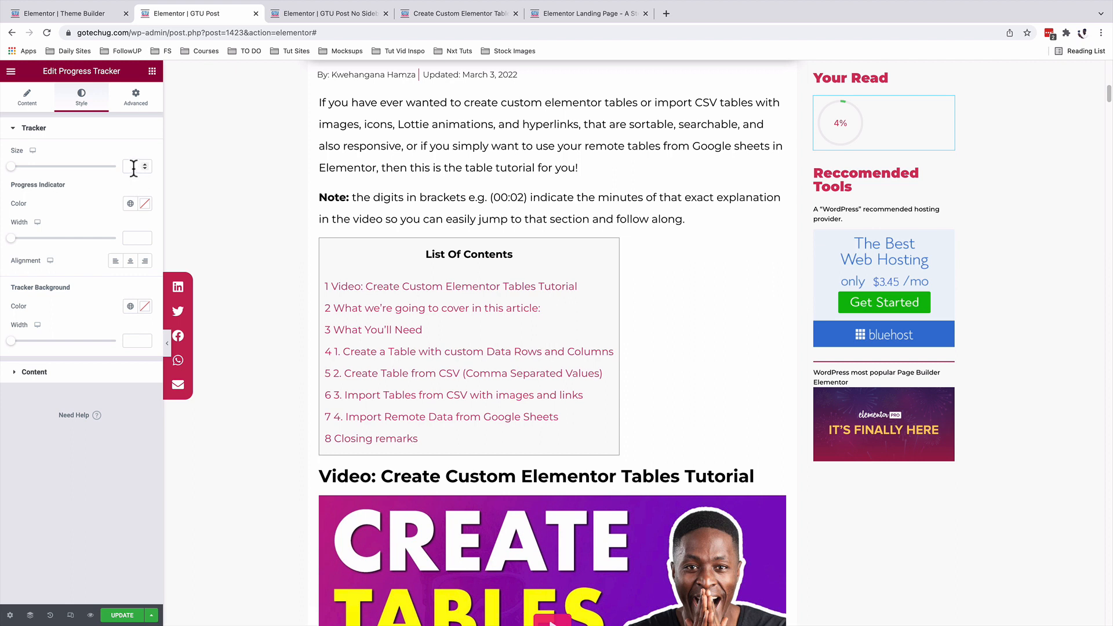
{"action": "type", "text": "122"}
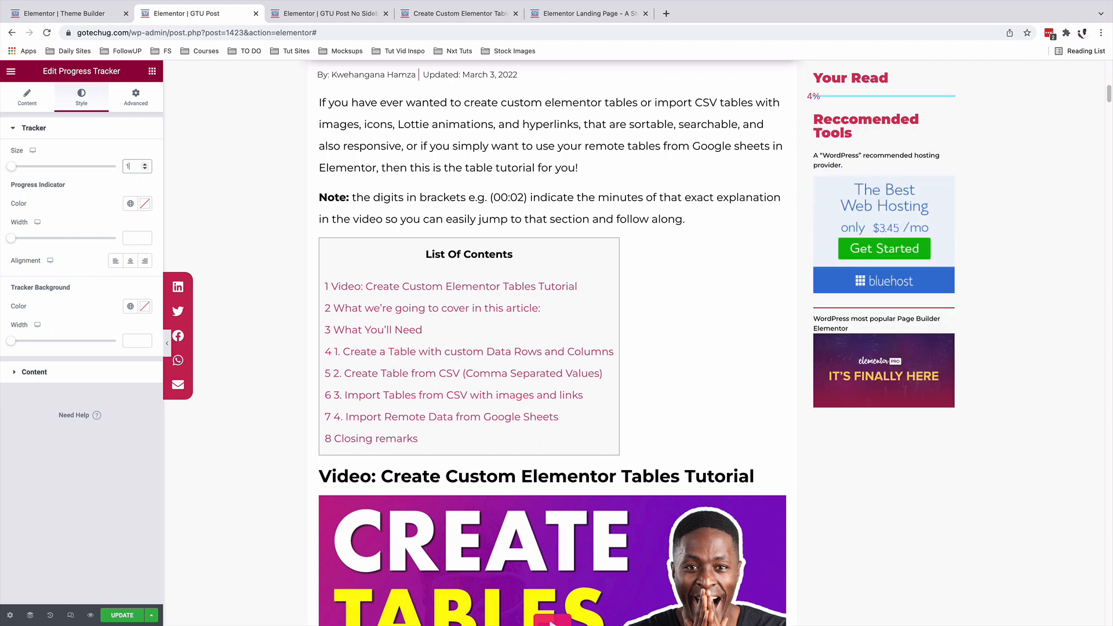
{"action": "left_click", "coordinate": [145, 203]}
{"action": "left_click_drag", "start_coordinate": [30, 369], "coordinate": [68, 369]}
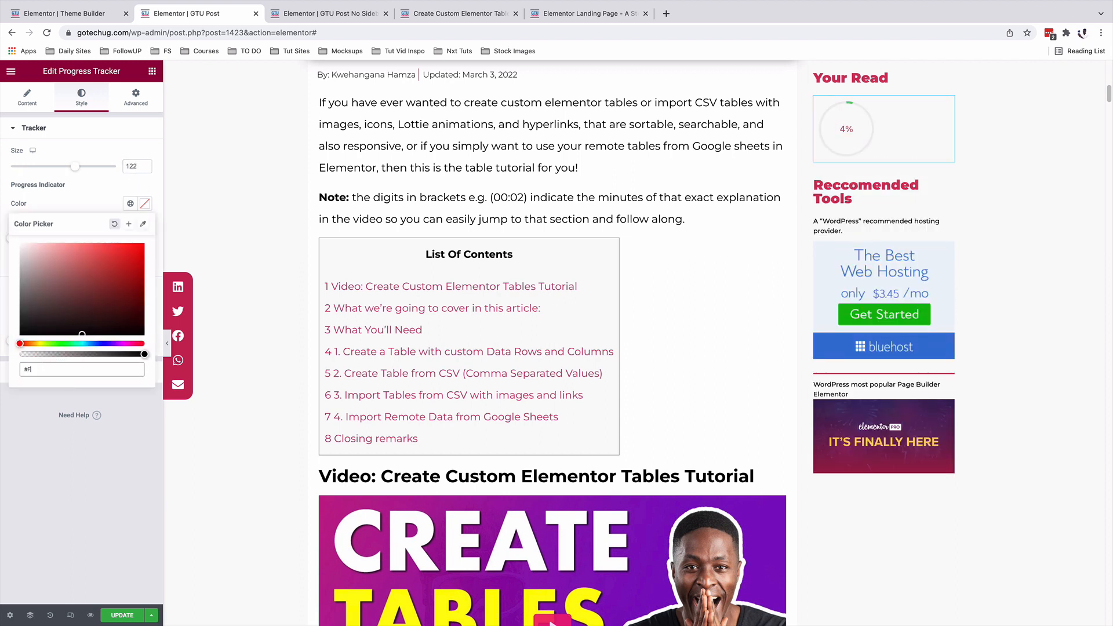
{"action": "type", "text": "#FBE2"}
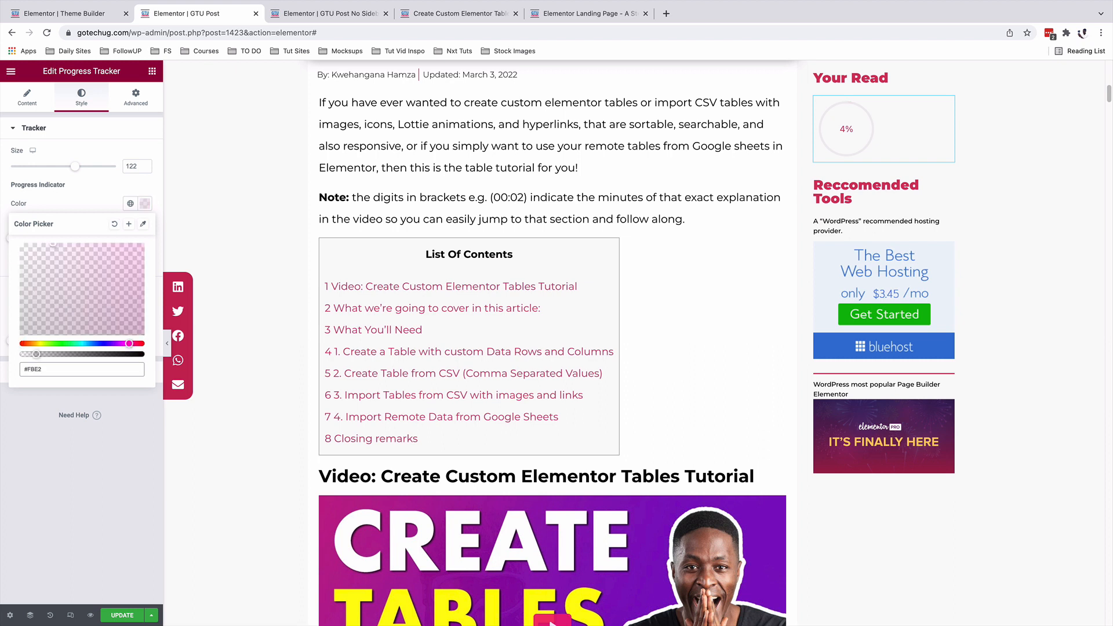
{"action": "type", "text": "01"}
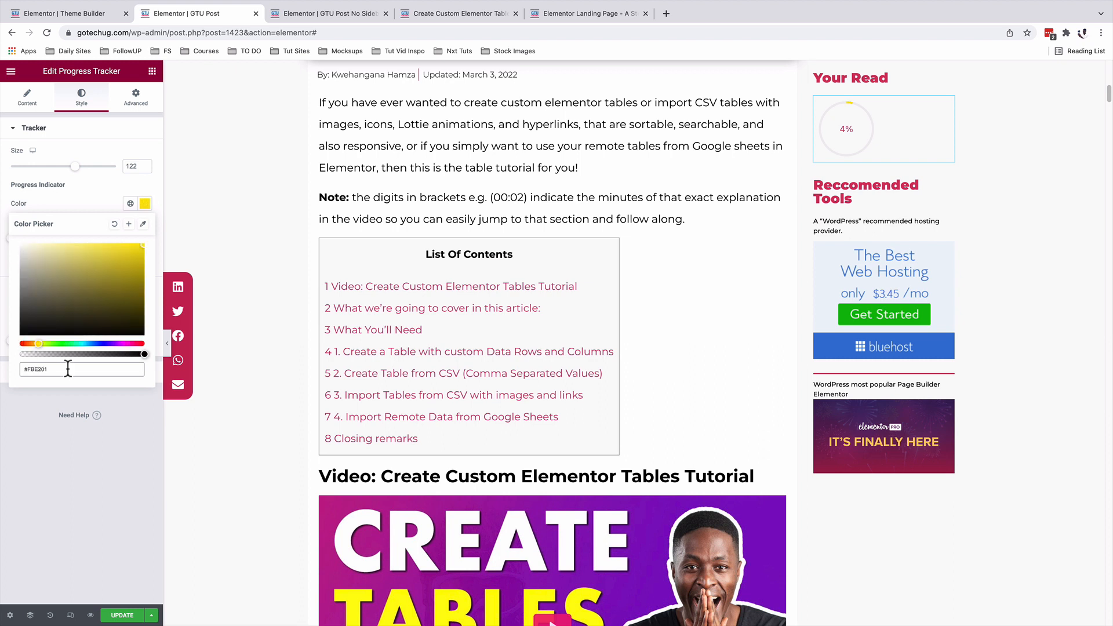
{"action": "left_click", "coordinate": [109, 193]}
{"action": "double_click", "coordinate": [125, 236]}
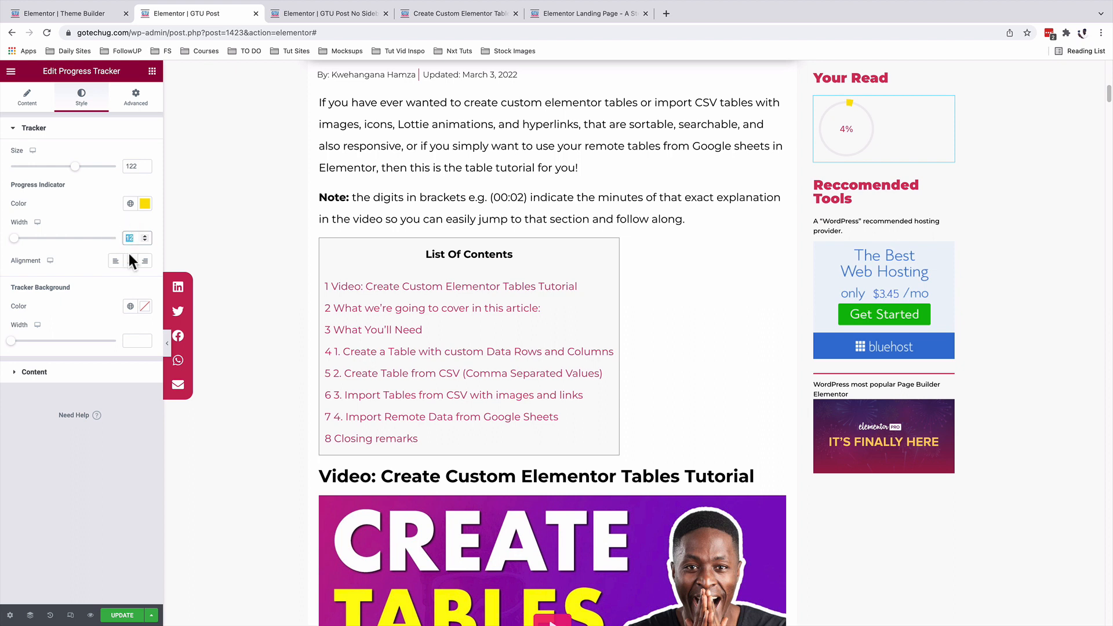
{"action": "left_click", "coordinate": [130, 261]}
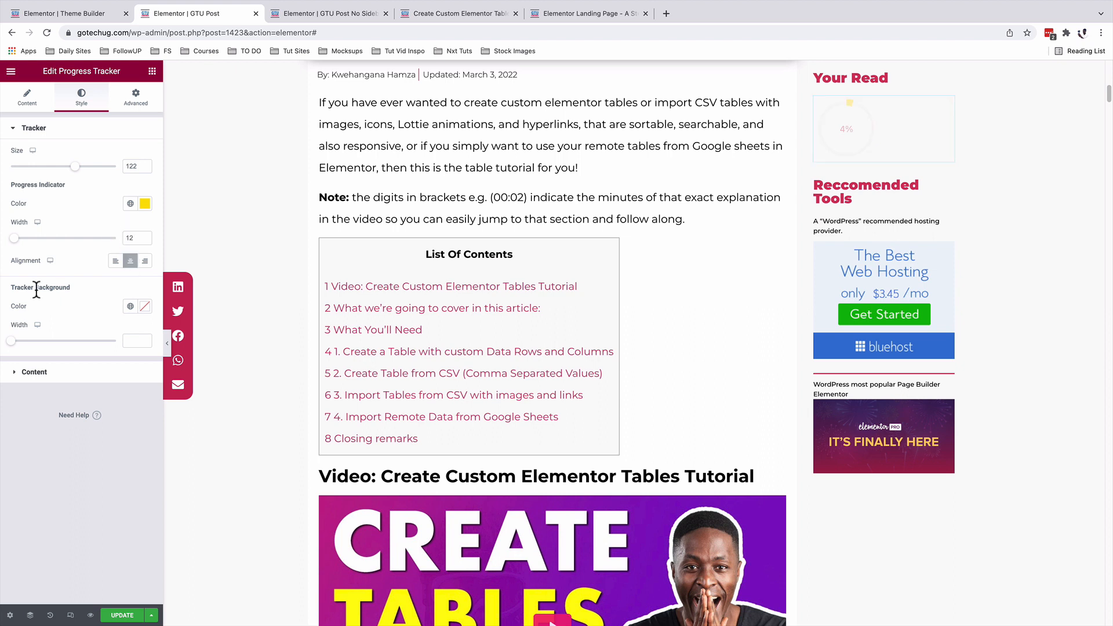
Apply the GTU Red global colour to the circular tracker's background ring
{"action": "left_click", "coordinate": [131, 306]}
{"action": "scroll", "coordinate": [75, 475], "scroll_direction": "down", "scroll_amount": 2}
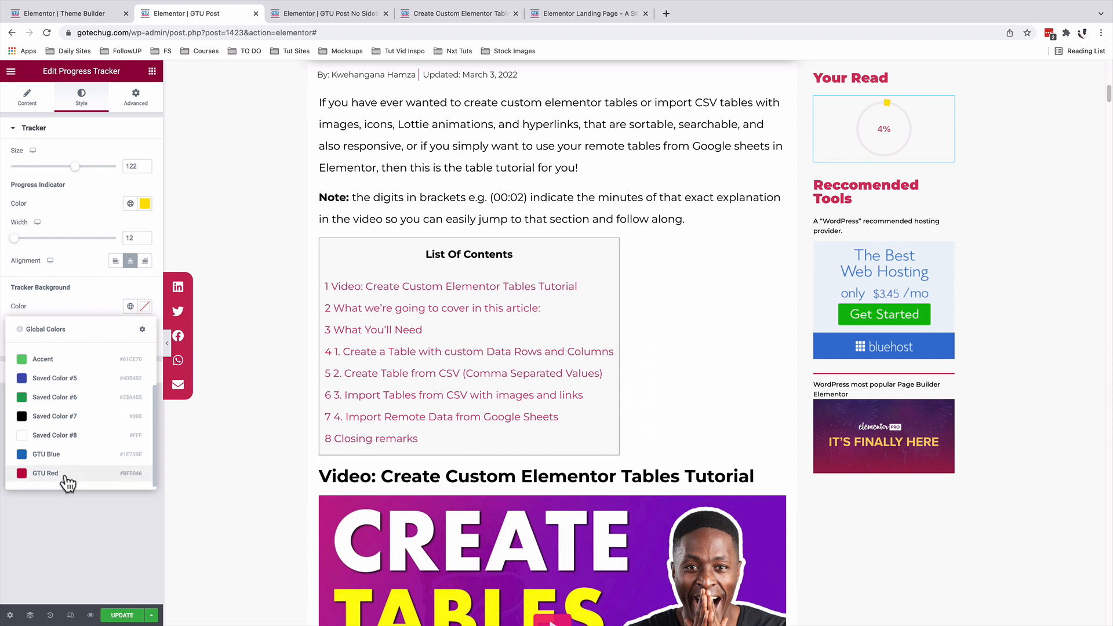
{"action": "left_click", "coordinate": [65, 473]}
Apply the GTU Blue global colour to the tracker's percentage text
{"action": "left_click", "coordinate": [35, 373]}
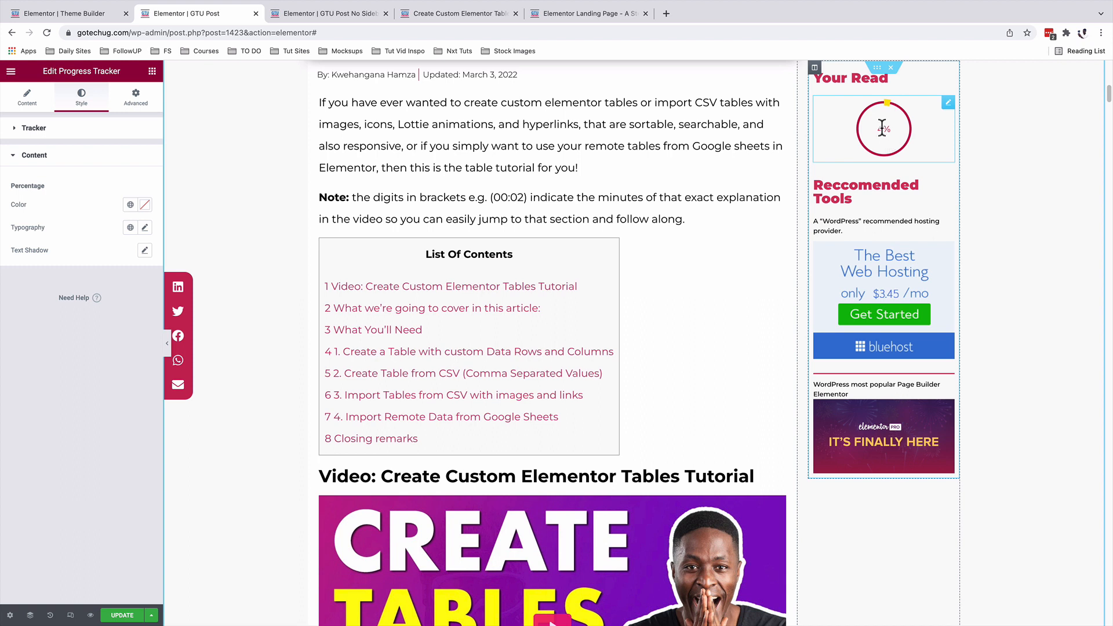
{"action": "left_click", "coordinate": [131, 206]}
{"action": "scroll", "coordinate": [78, 348], "scroll_direction": "down", "scroll_amount": 3}
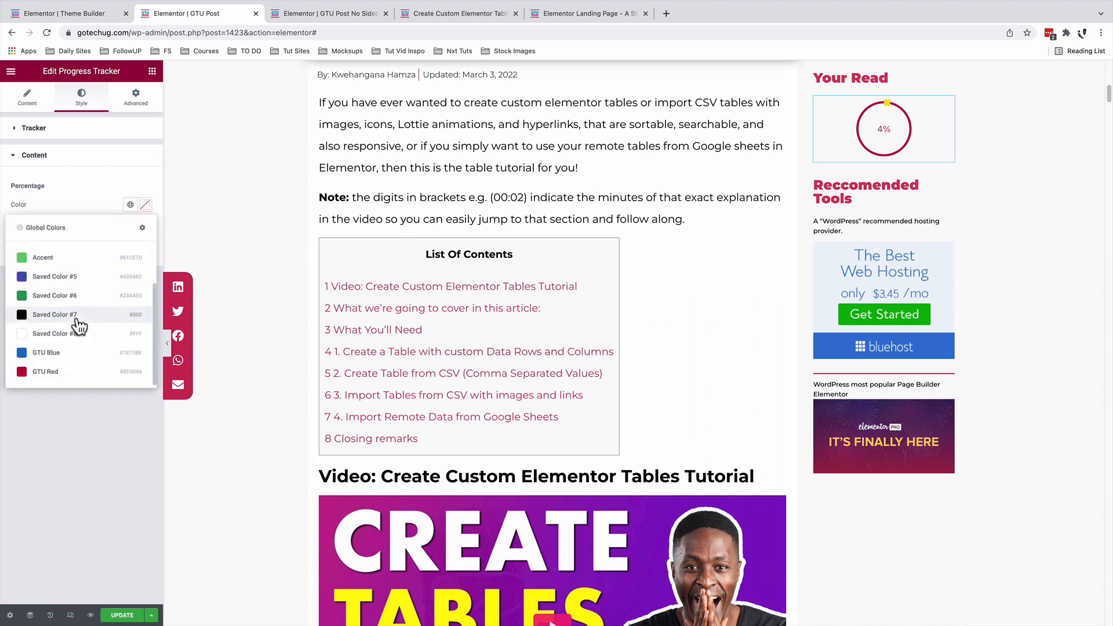
{"action": "left_click", "coordinate": [58, 355]}
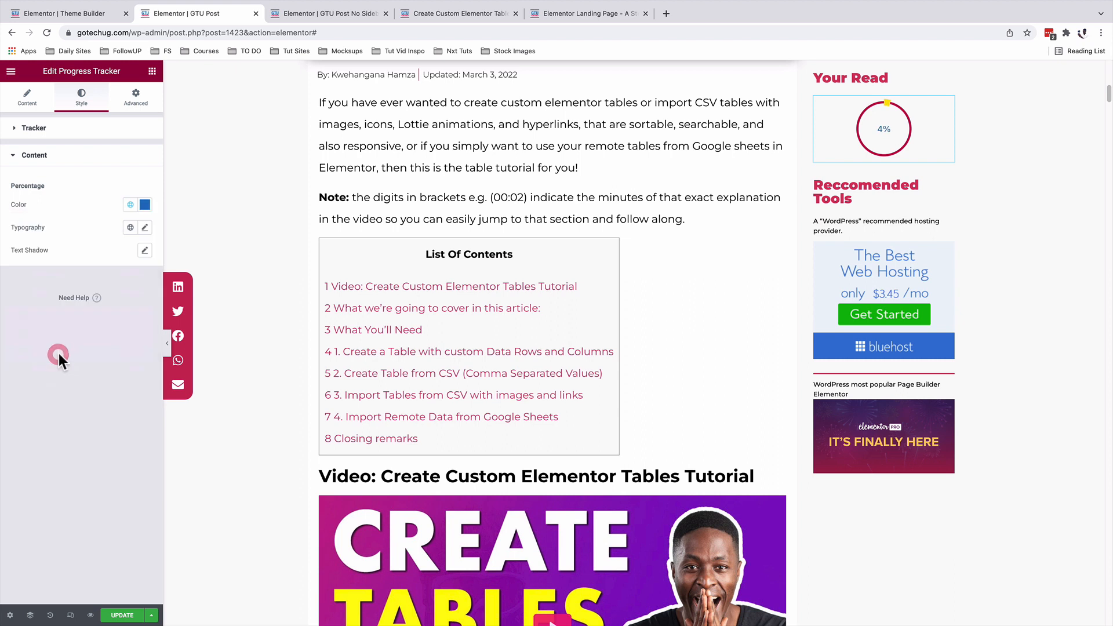
Set the circular tracker's percentage typography to Montserrat, size 19 px and weight 800
{"action": "left_click", "coordinate": [145, 230]}
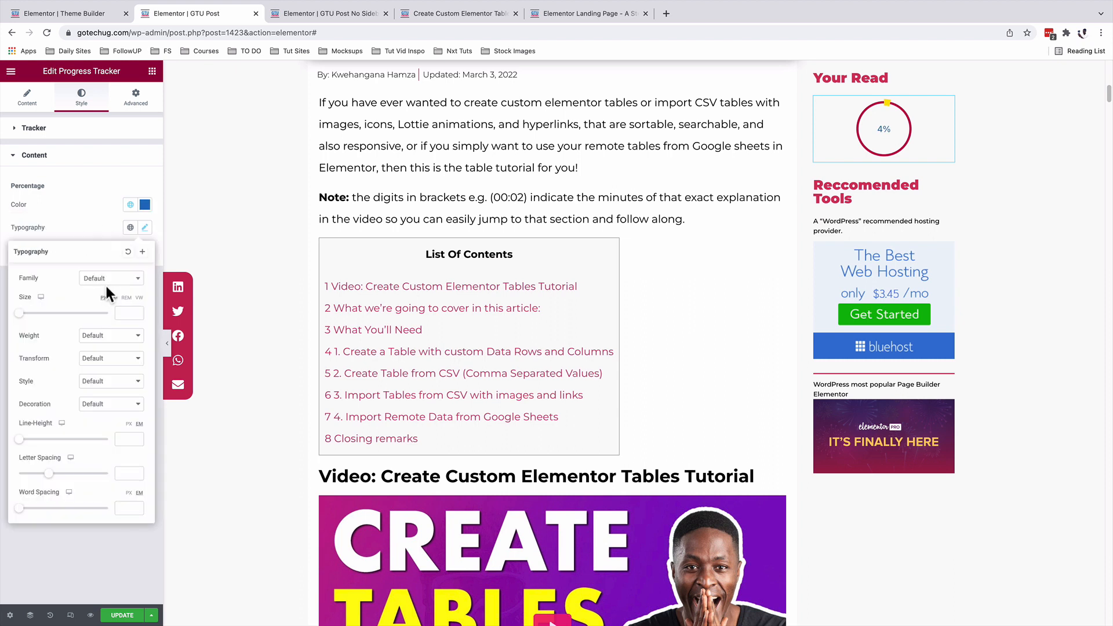
{"action": "left_click", "coordinate": [106, 282]}
{"action": "type", "text": "mon"}
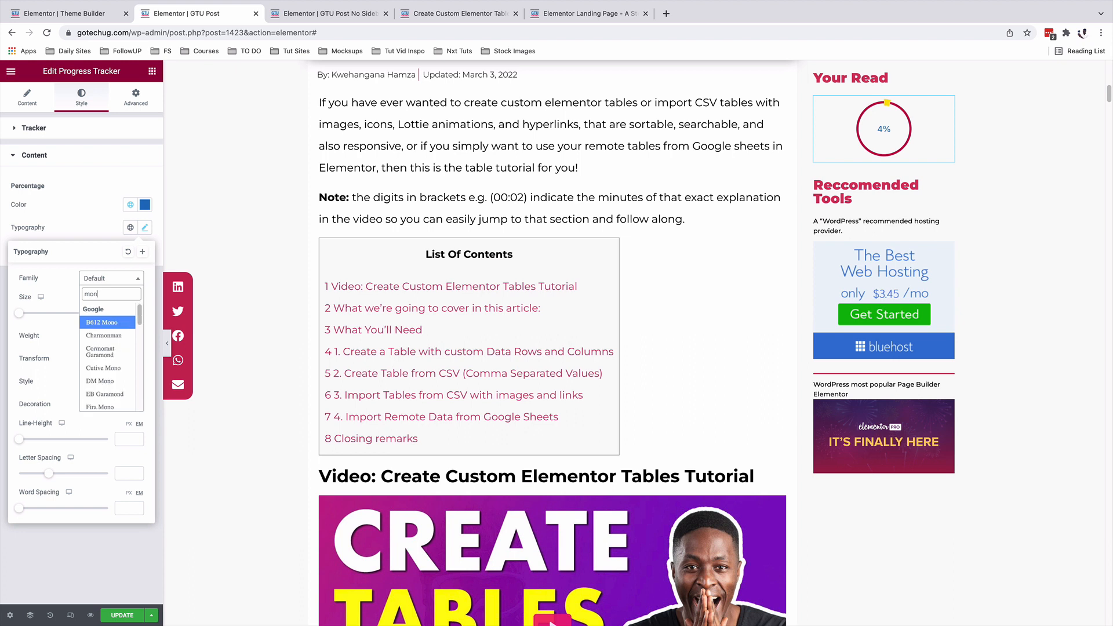
{"action": "left_click", "coordinate": [123, 335]}
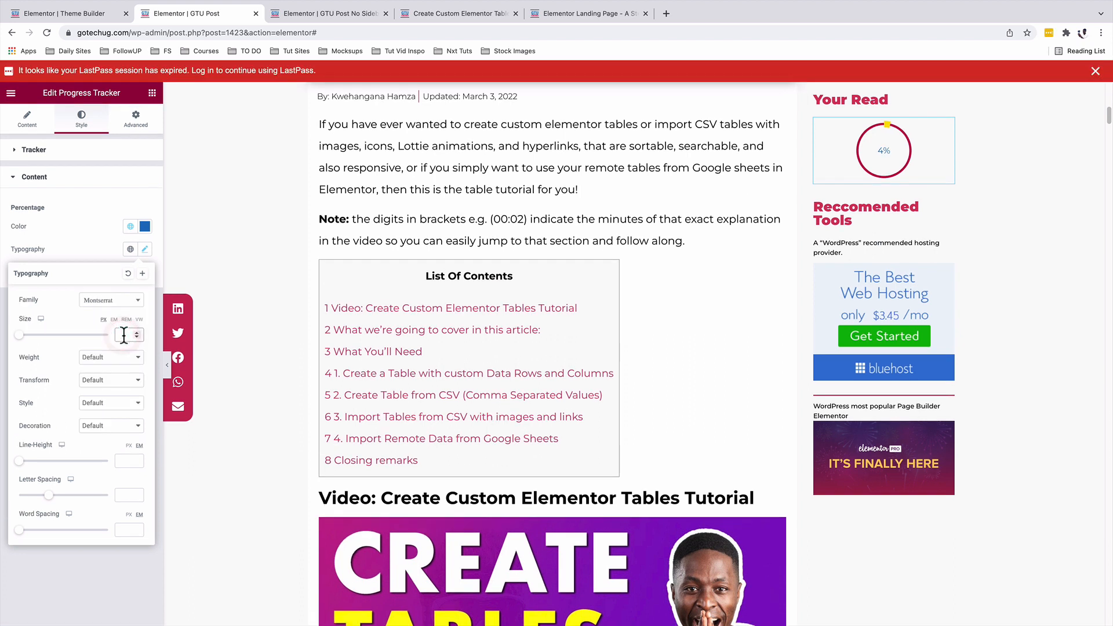
{"action": "type", "text": "19"}
{"action": "left_click", "coordinate": [110, 358]}
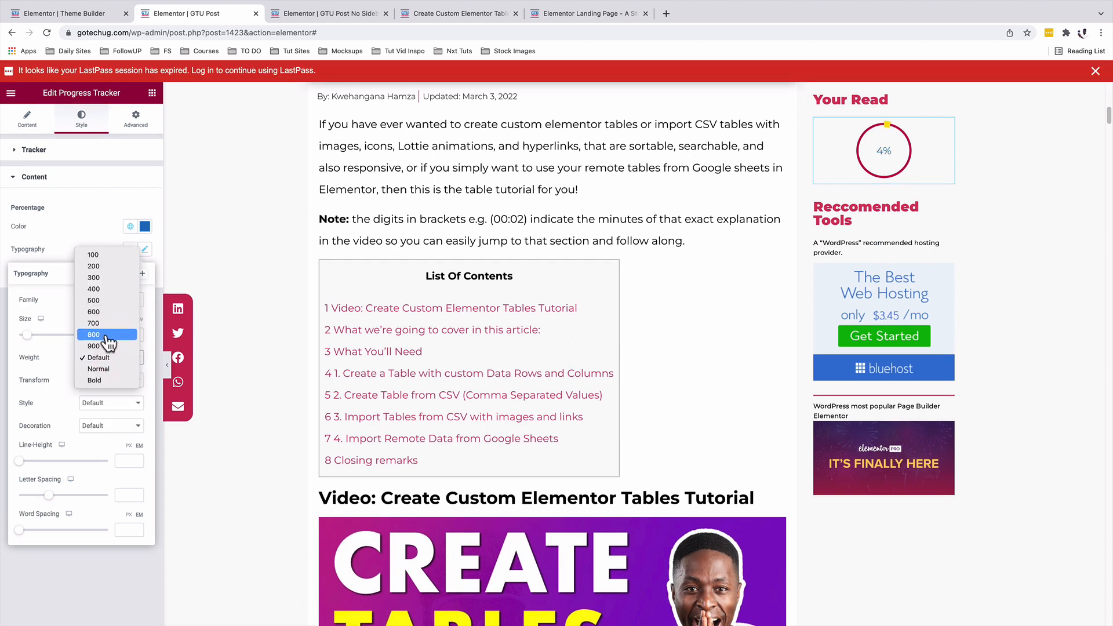
{"action": "left_click", "coordinate": [94, 335]}
{"action": "left_click", "coordinate": [50, 162]}
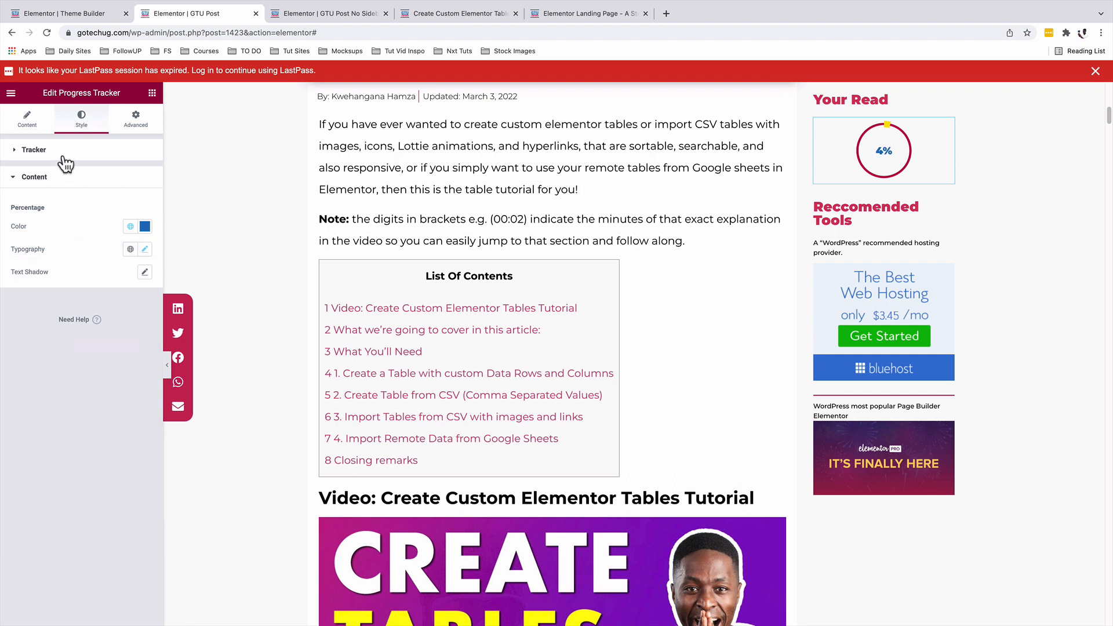
Increase the width of the circular tracker's background ring and check its progress display against the post content
{"action": "left_click", "coordinate": [64, 155]}
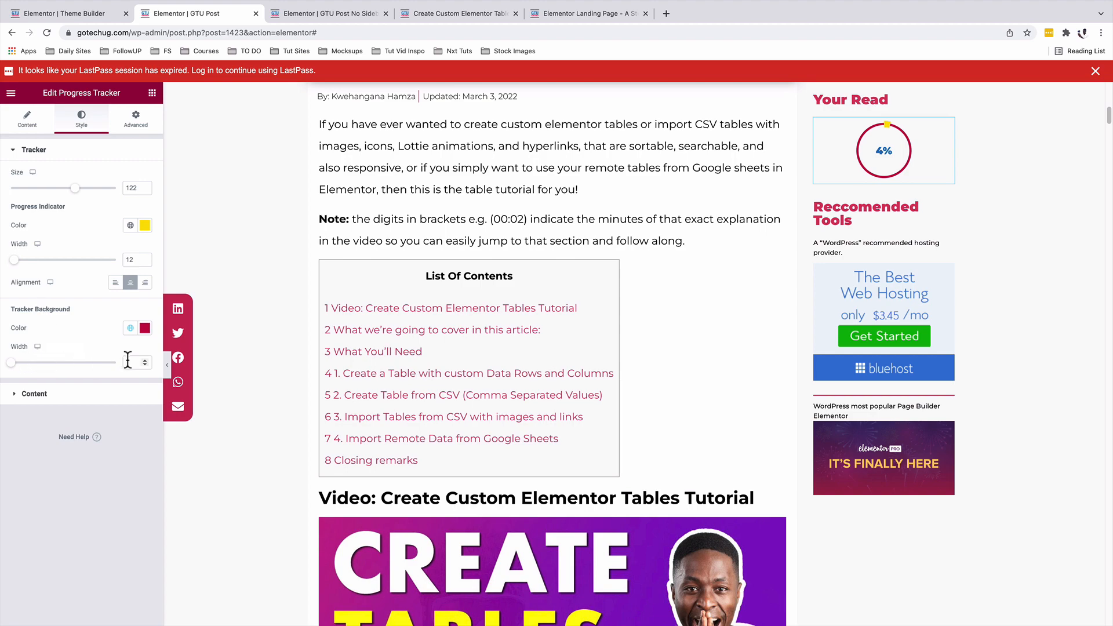
{"action": "left_click", "coordinate": [136, 119]}
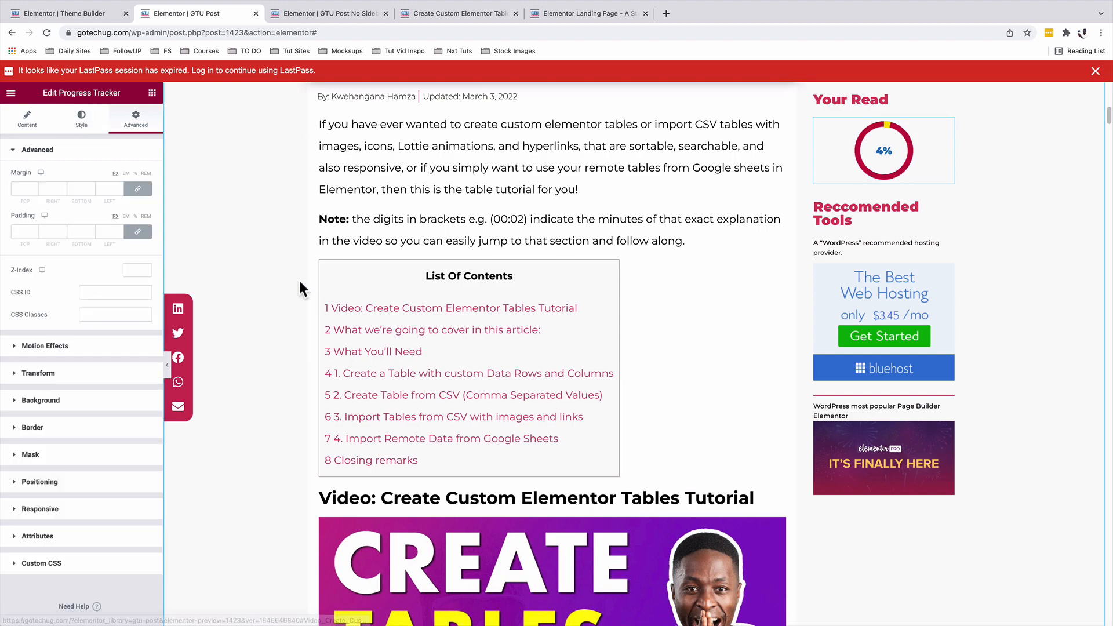
{"action": "scroll", "coordinate": [305, 268], "scroll_direction": "down", "scroll_amount": 10}
{"action": "scroll", "coordinate": [310, 268], "scroll_direction": "down", "scroll_amount": 20}
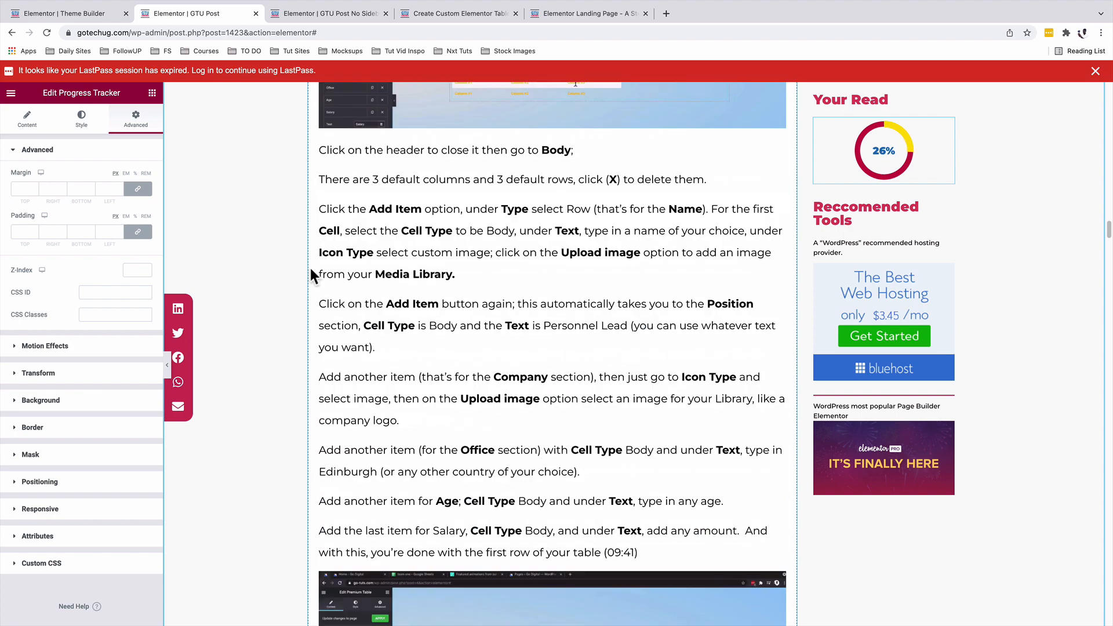
{"action": "scroll", "coordinate": [311, 267], "scroll_direction": "down", "scroll_amount": 15}
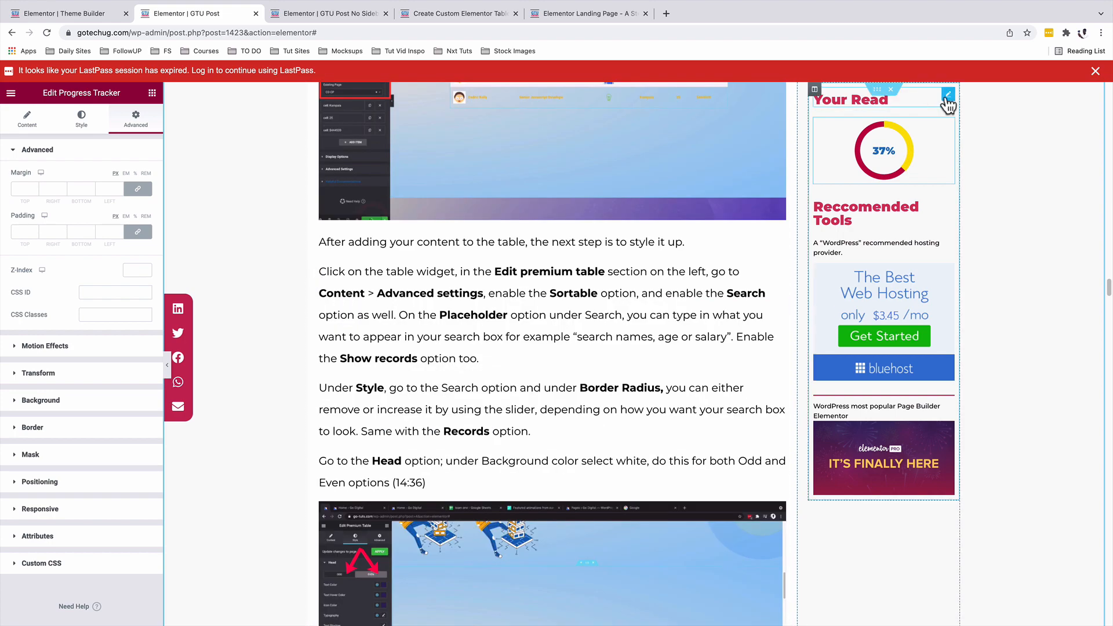
Centre-align the sidebar headings "Your Read" and "Reccomended Tools" and check the sidebar along the post
{"action": "left_click", "coordinate": [948, 95]}
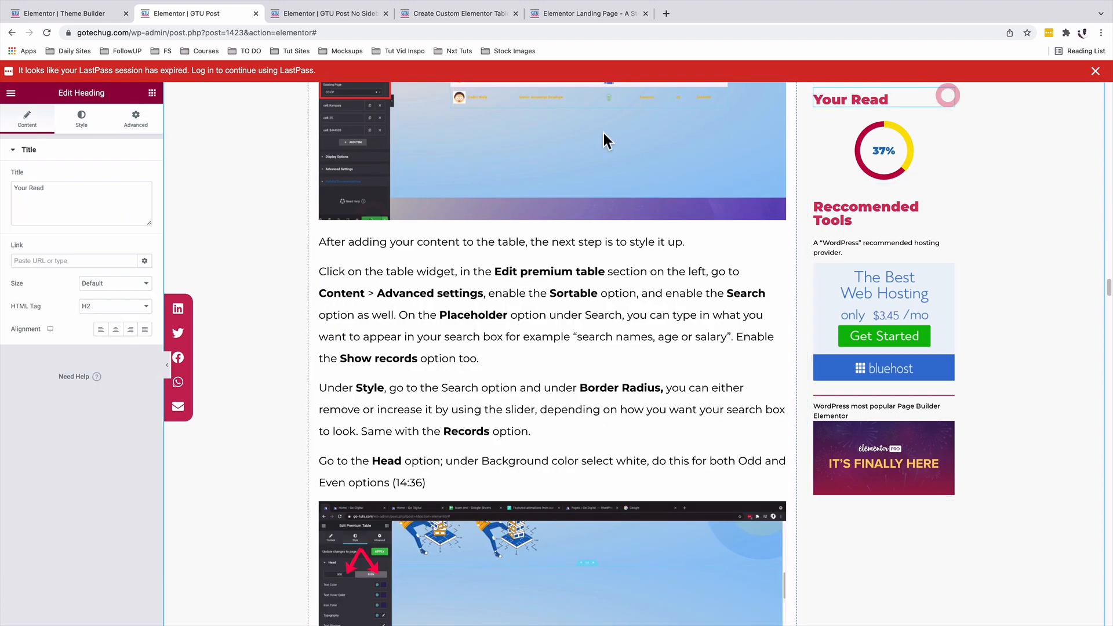
{"action": "left_click", "coordinate": [116, 334]}
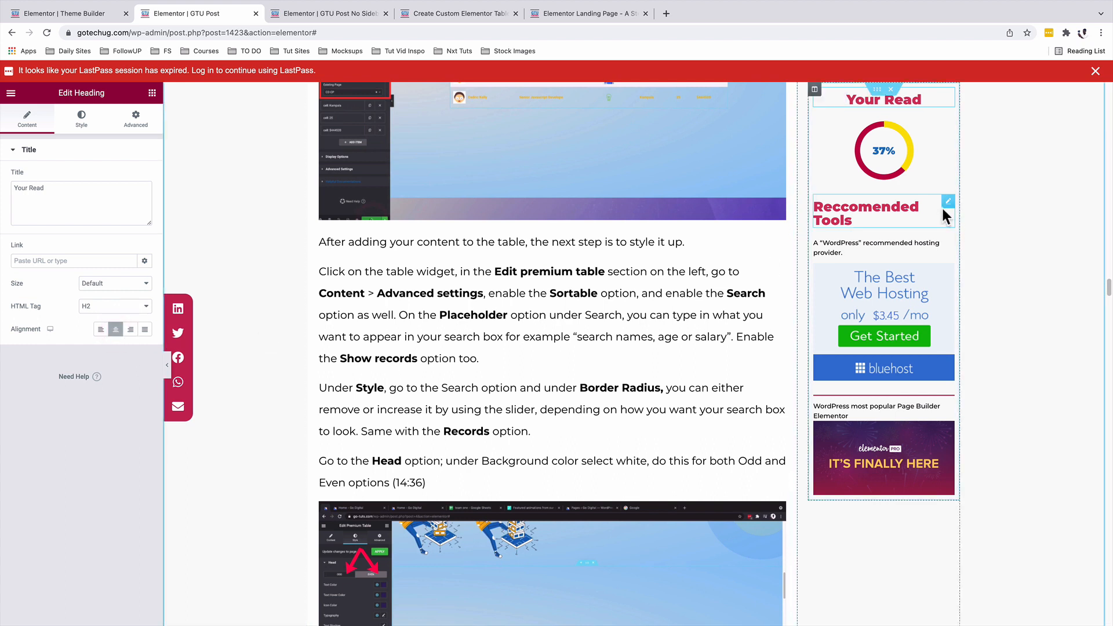
{"action": "left_click", "coordinate": [948, 203]}
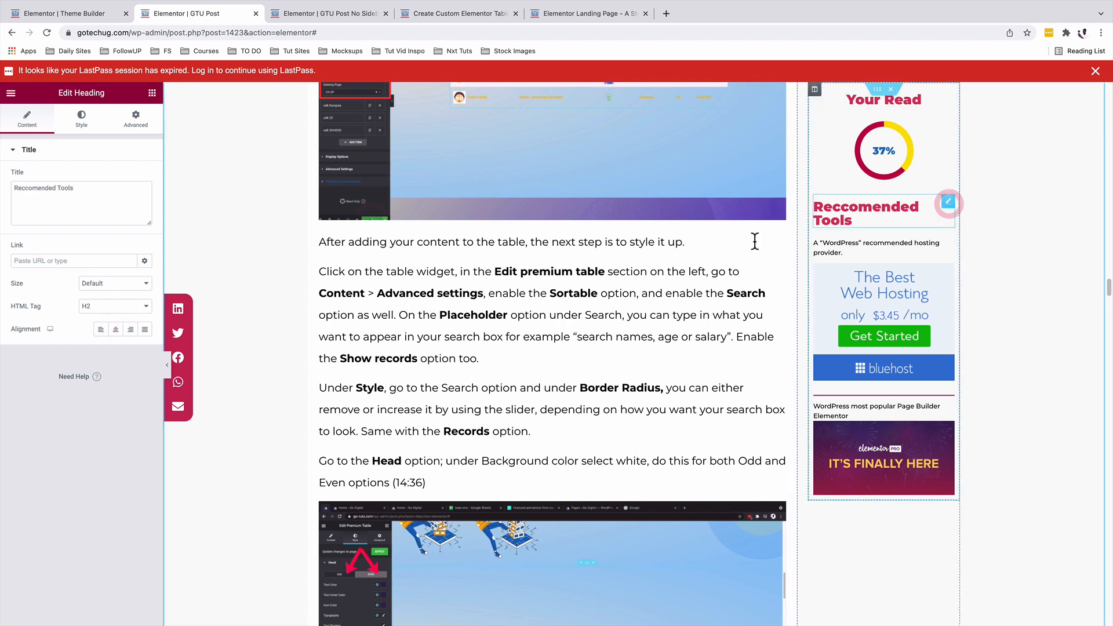
{"action": "left_click", "coordinate": [116, 331]}
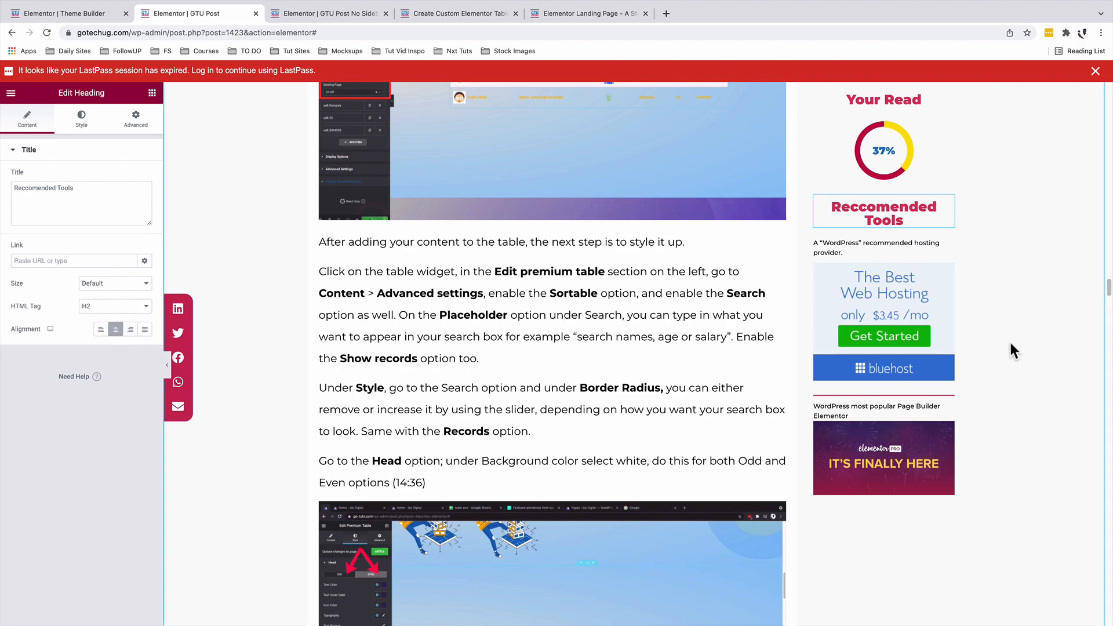
{"action": "scroll", "coordinate": [424, 387], "scroll_direction": "down", "scroll_amount": 15}
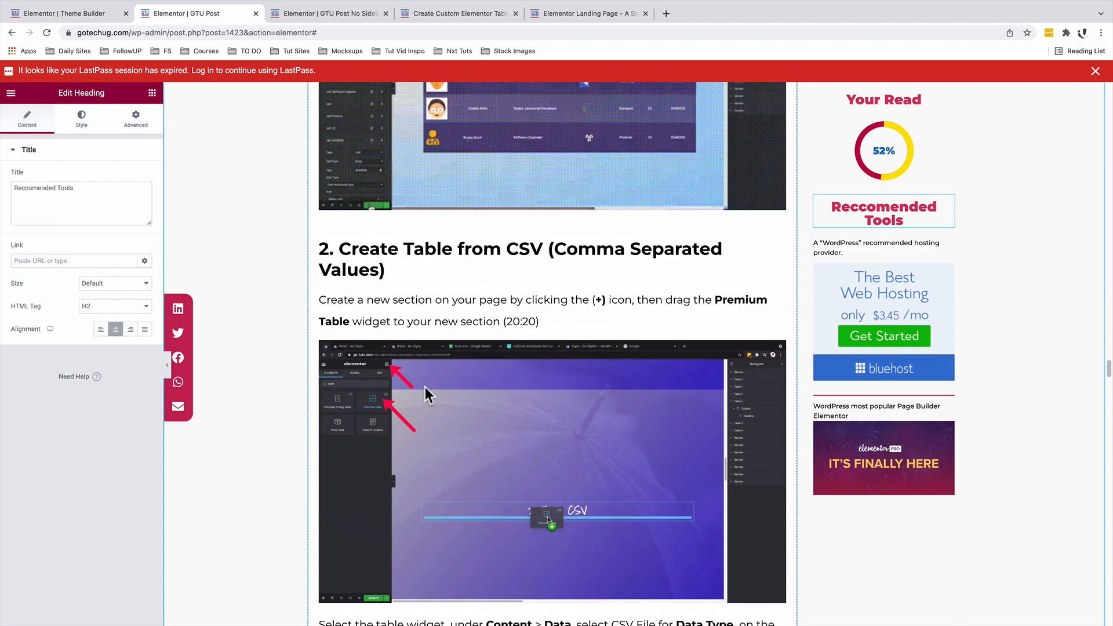
{"action": "scroll", "coordinate": [429, 382], "scroll_direction": "up", "scroll_amount": 6}
{"action": "scroll", "coordinate": [429, 382], "scroll_direction": "down", "scroll_amount": 4}
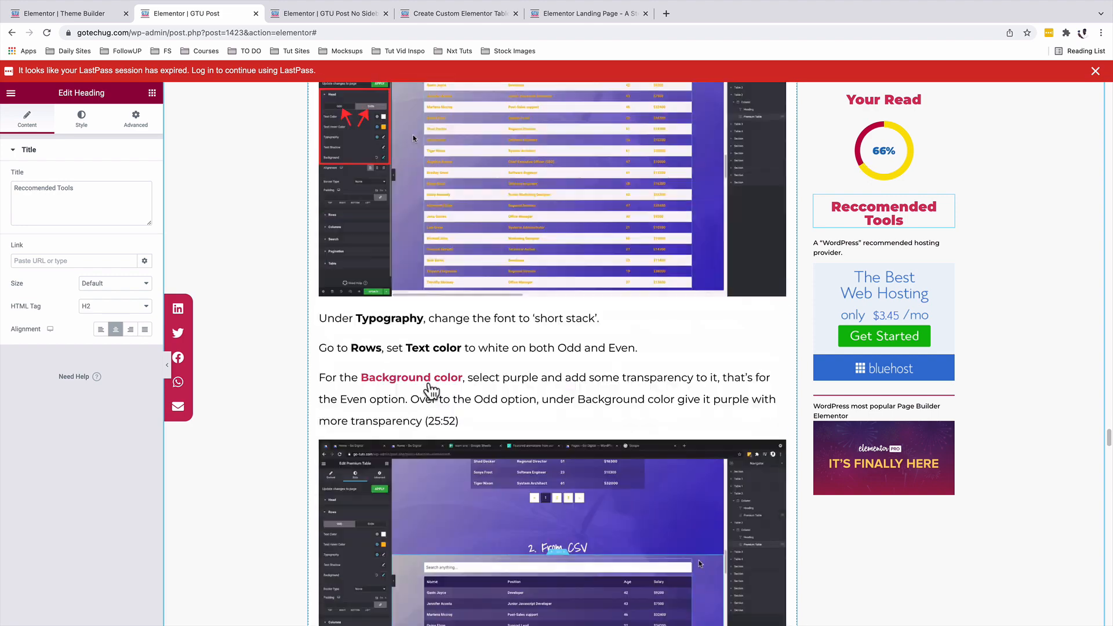
{"action": "scroll", "coordinate": [429, 382], "scroll_direction": "down", "scroll_amount": 3}
{"action": "scroll", "coordinate": [429, 382], "scroll_direction": "up", "scroll_amount": 20}
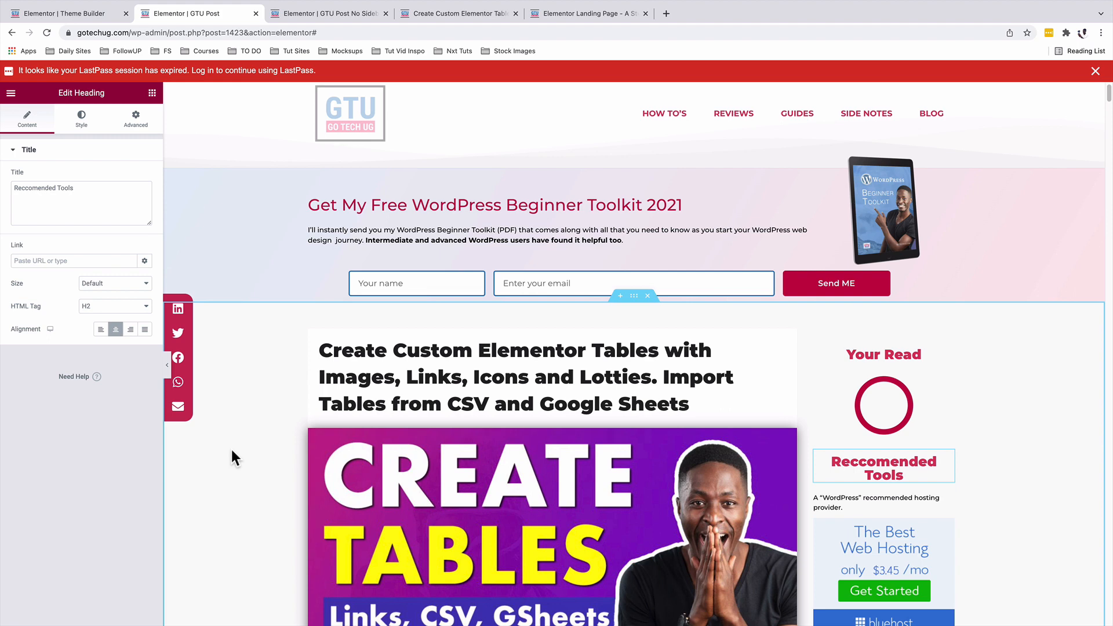
Switch to the GTU Post No Sidebar template and add a Progress Tracker widget above the post title
{"action": "key", "text": "ctrl+Tab"}
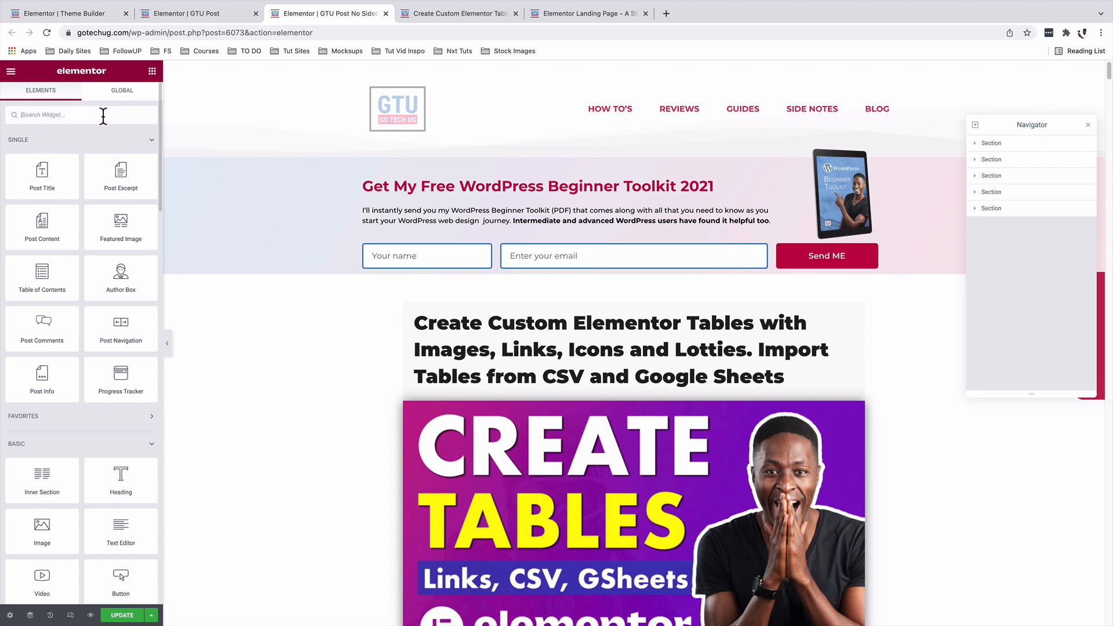
{"action": "type", "text": "progress"}
{"action": "left_click_drag", "start_coordinate": [121, 163], "coordinate": [550, 308]}
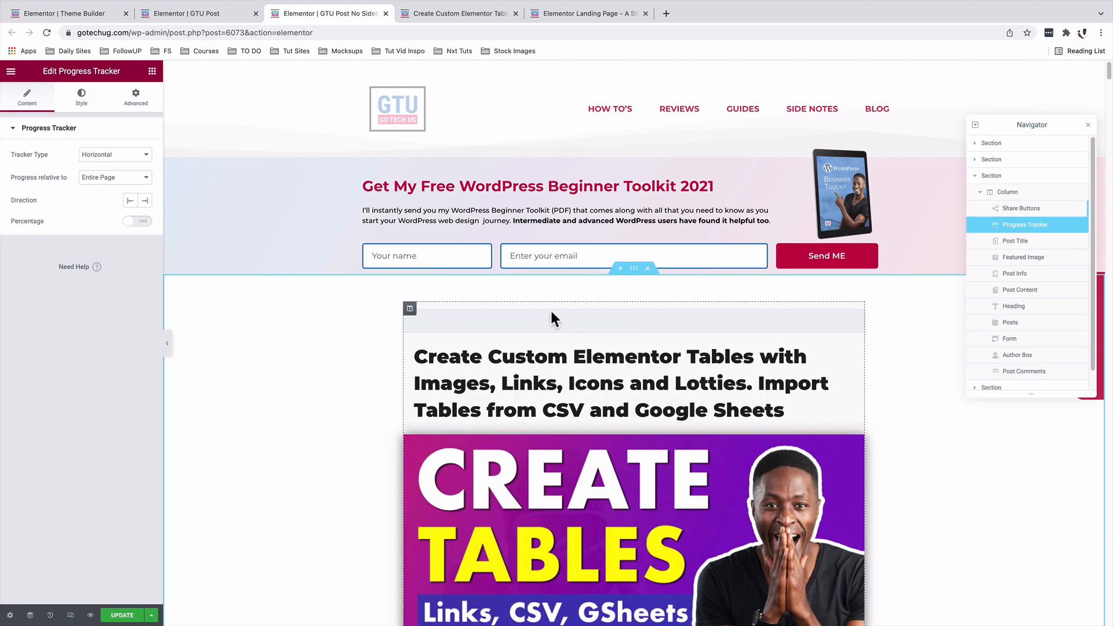
Configure the new tracker as Horizontal, with progress relative to Post Content and direction Left
{"action": "left_click", "coordinate": [103, 156]}
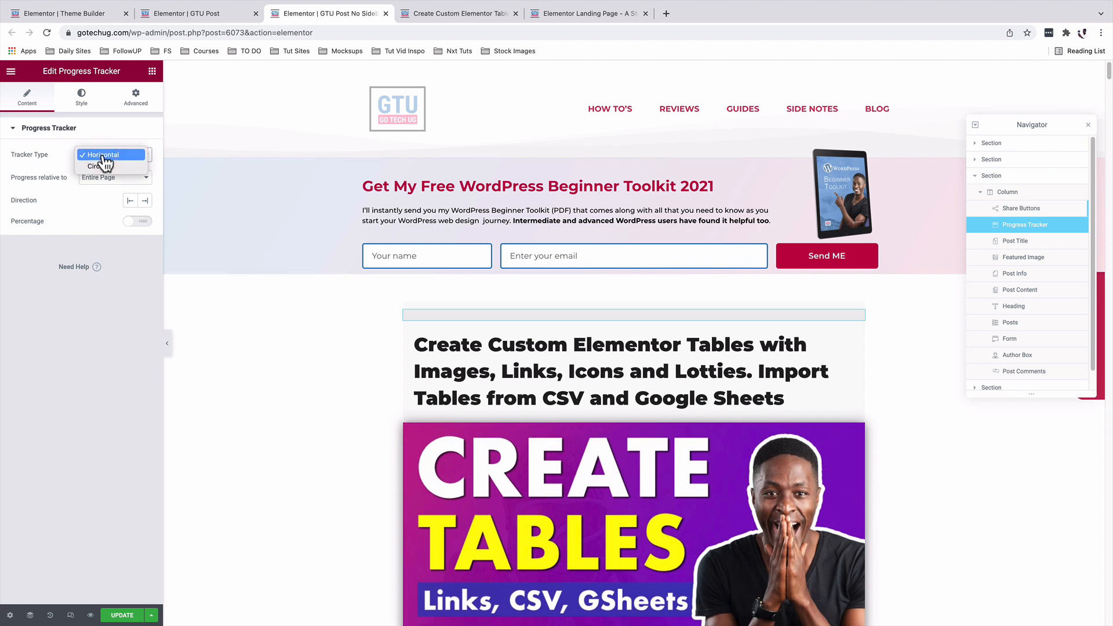
{"action": "left_click", "coordinate": [103, 155]}
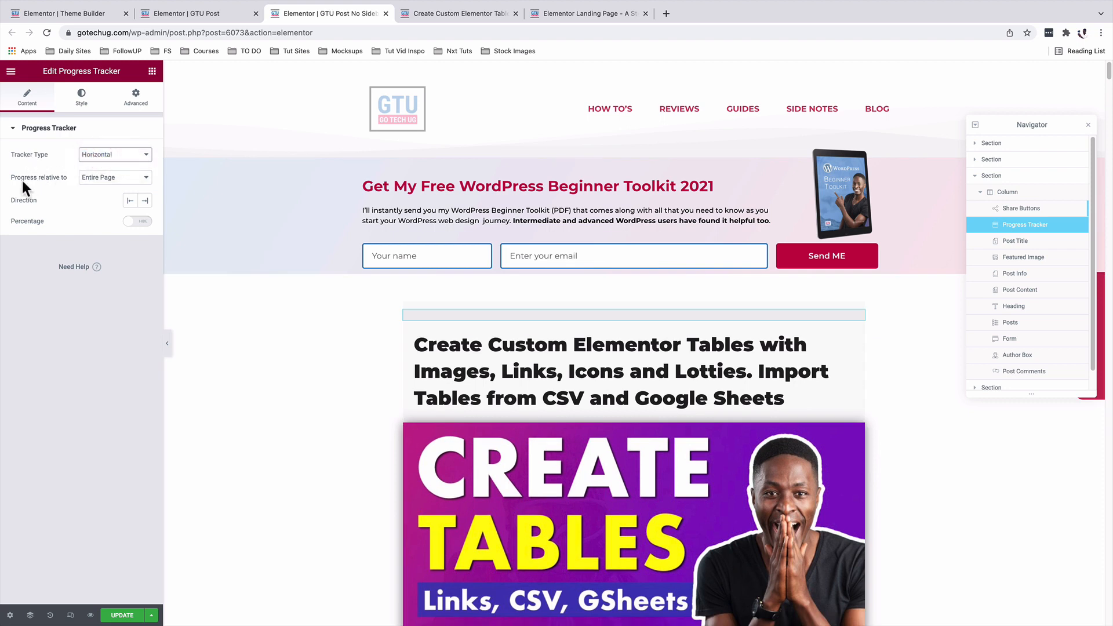
{"action": "left_click", "coordinate": [109, 179]}
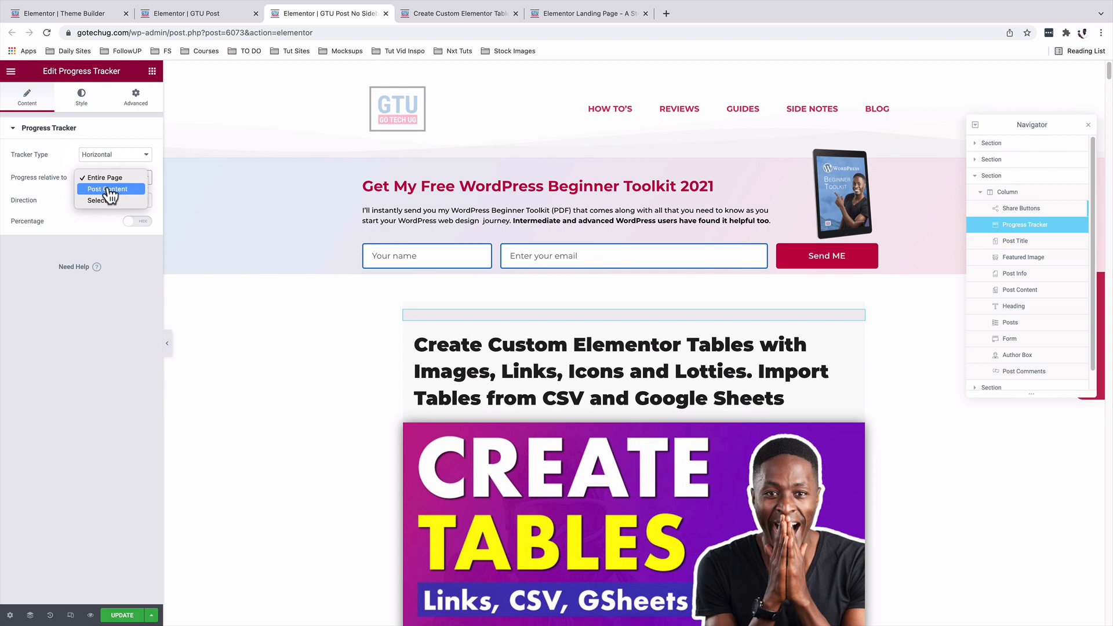
{"action": "left_click", "coordinate": [108, 190]}
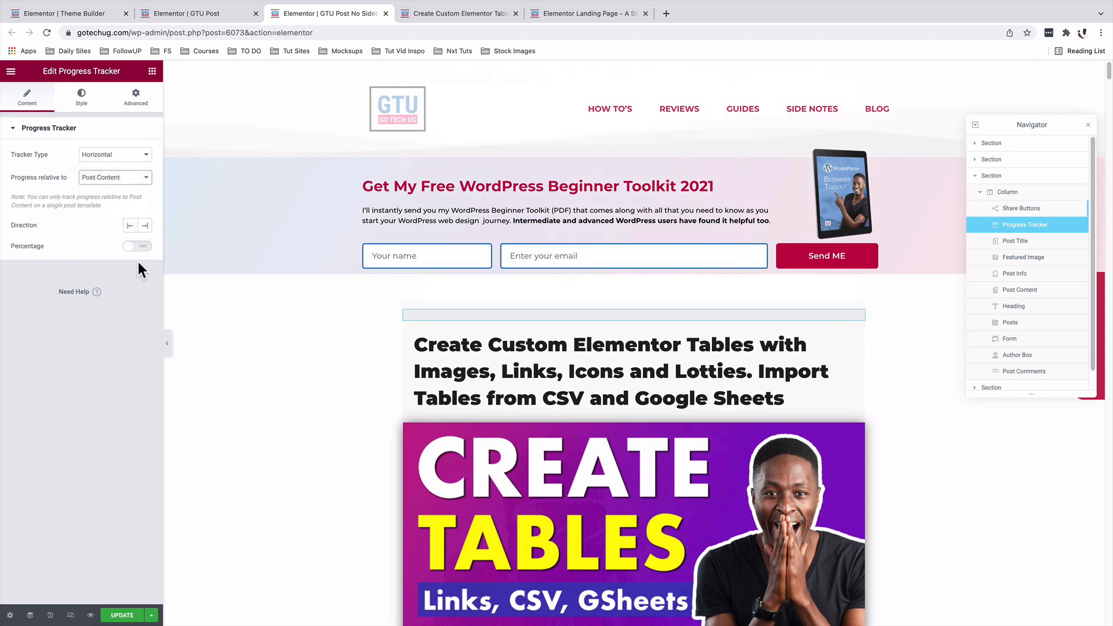
{"action": "left_click", "coordinate": [131, 227]}
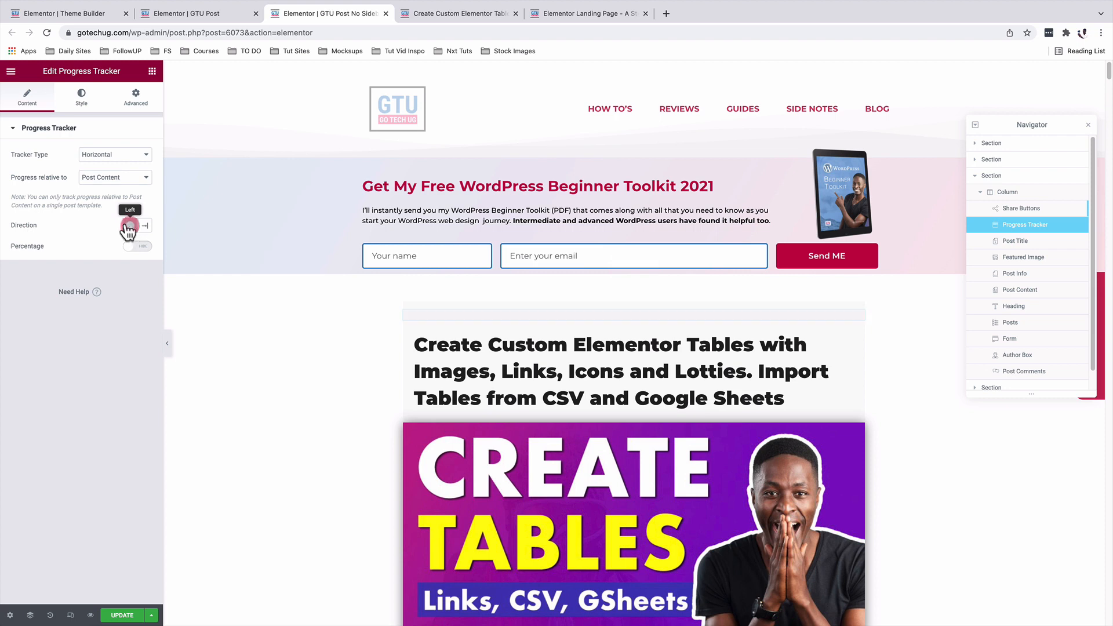
Give the horizontal tracker's progress indicator a Classic yellow colour
{"action": "left_click", "coordinate": [81, 99]}
{"action": "left_click", "coordinate": [130, 169]}
{"action": "left_click", "coordinate": [131, 169]}
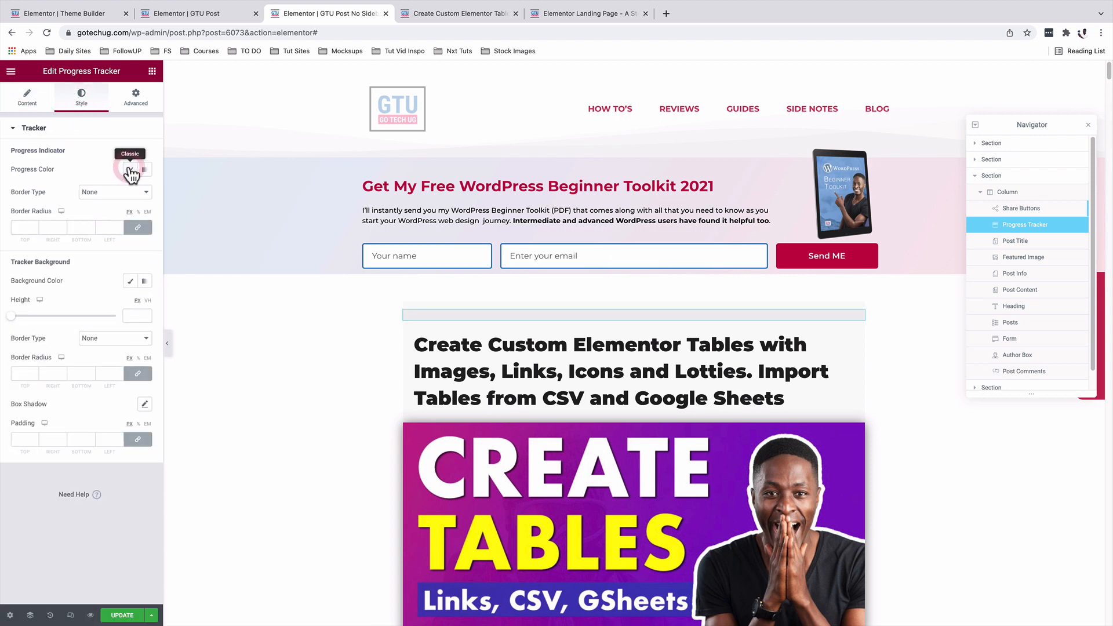
{"action": "left_click", "coordinate": [131, 169]}
{"action": "left_click", "coordinate": [144, 190]}
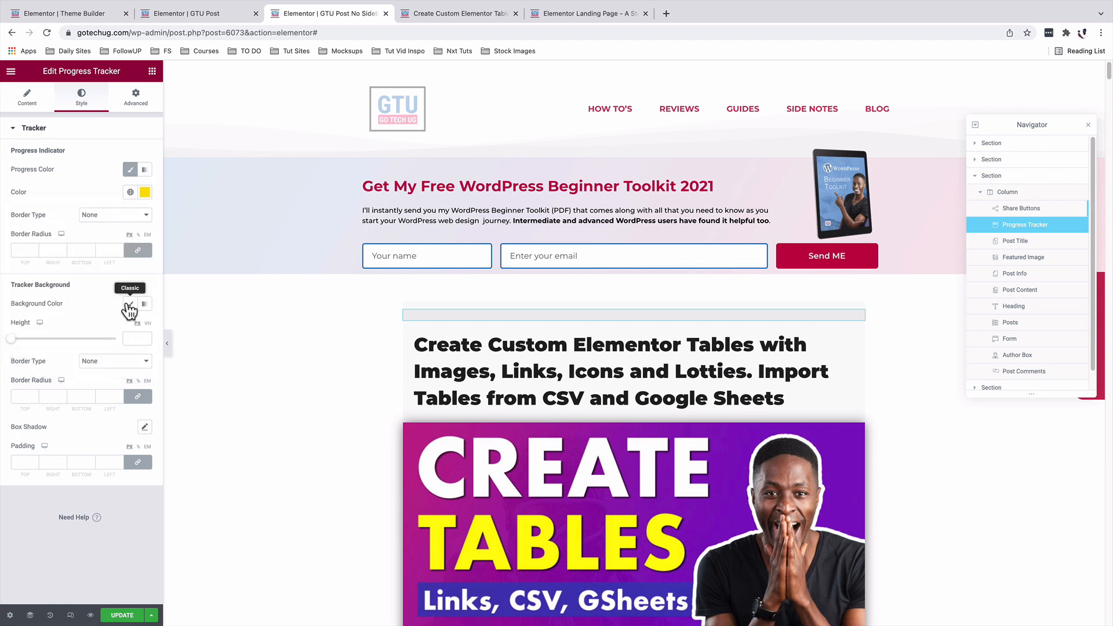
Set the horizontal tracker's background to Classic with the GTU Red global colour
{"action": "left_click", "coordinate": [130, 306]}
{"action": "left_click", "coordinate": [131, 306]}
{"action": "left_click", "coordinate": [130, 305]}
{"action": "left_click", "coordinate": [130, 326]}
{"action": "left_click", "coordinate": [49, 400]}
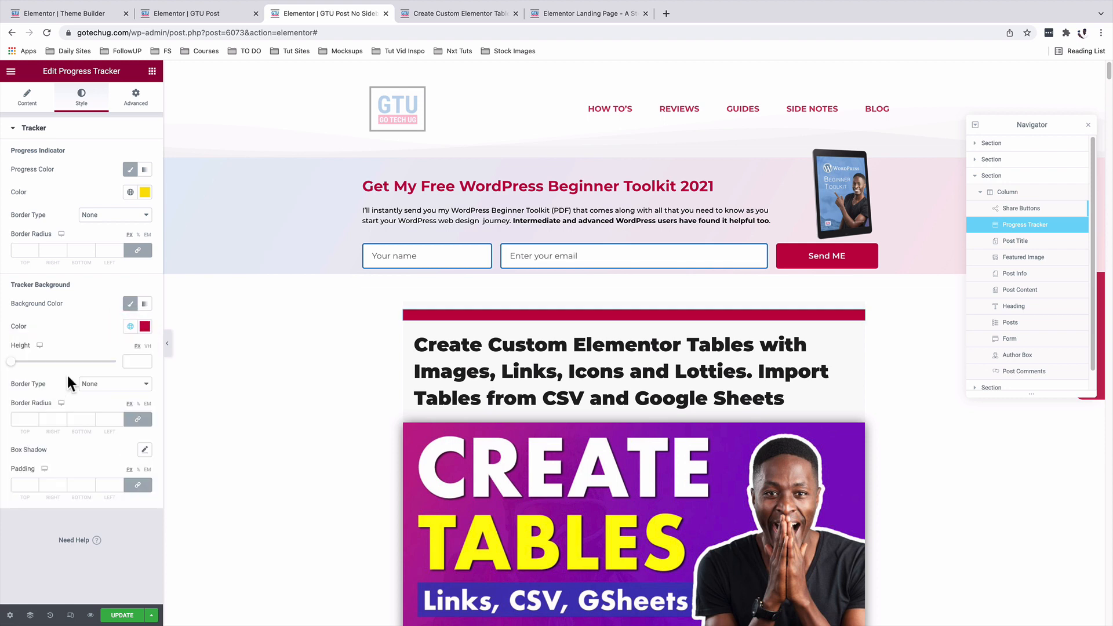
Set the horizontal tracker's height to 10 px and its padding, with sides unlinked, to 10 px on the right
{"action": "left_click", "coordinate": [131, 361]}
{"action": "type", "text": "10"}
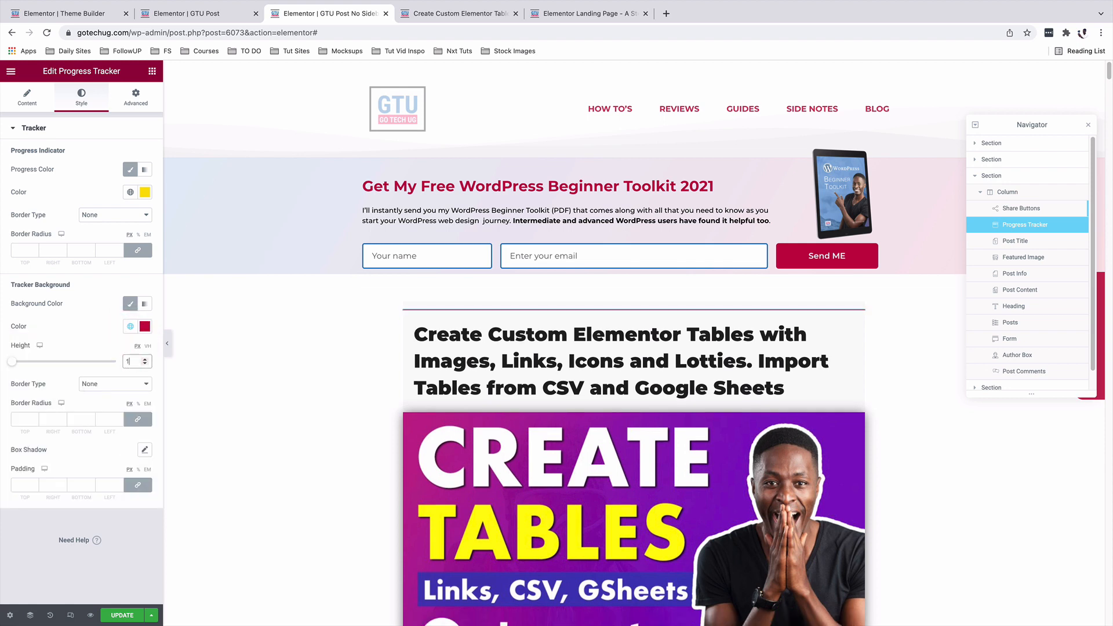
{"action": "left_click", "coordinate": [138, 488]}
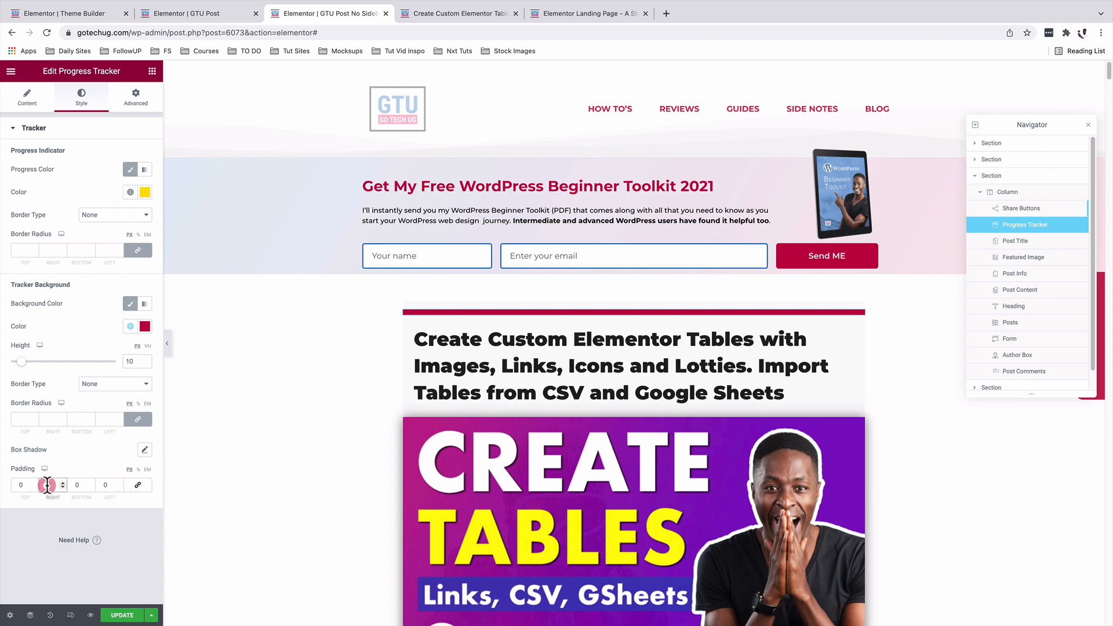
{"action": "left_click", "coordinate": [47, 485]}
{"action": "type", "text": "1"}
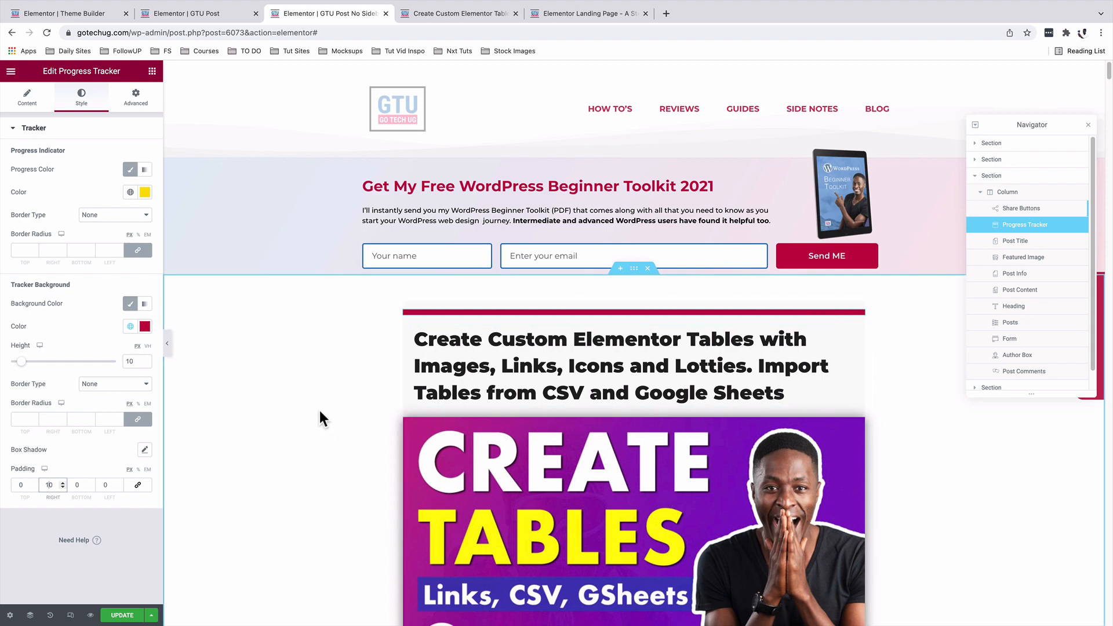
Make the horizontal progress tracker sticky at the Top in its motion effects
{"action": "scroll", "coordinate": [319, 406], "scroll_direction": "down", "scroll_amount": 20}
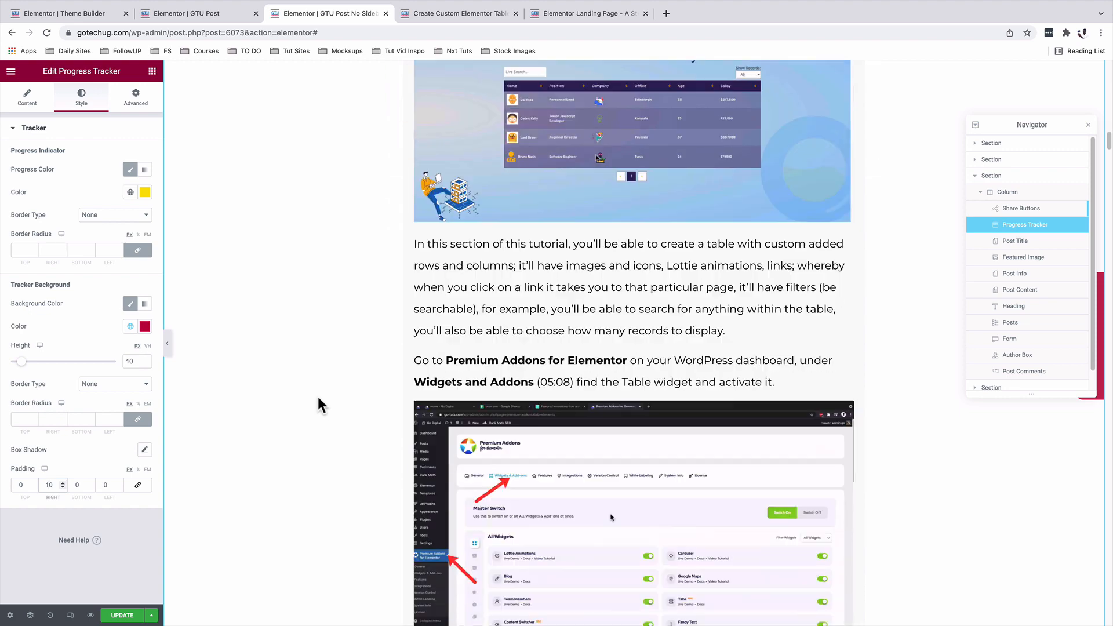
{"action": "scroll", "coordinate": [319, 404], "scroll_direction": "down", "scroll_amount": 1}
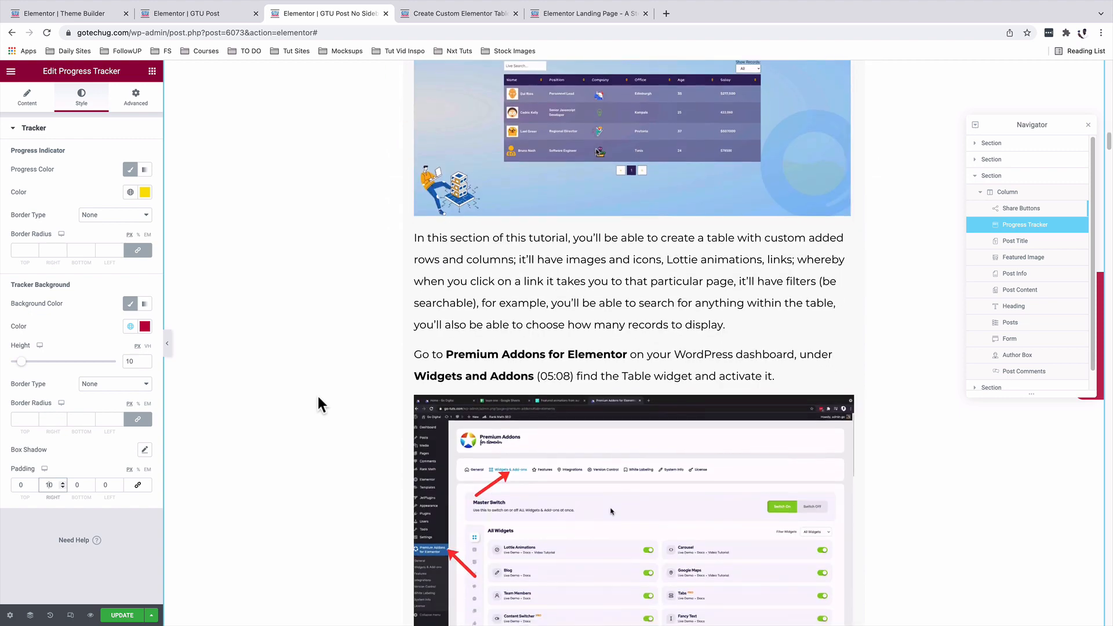
{"action": "scroll", "coordinate": [319, 404], "scroll_direction": "up", "scroll_amount": 10}
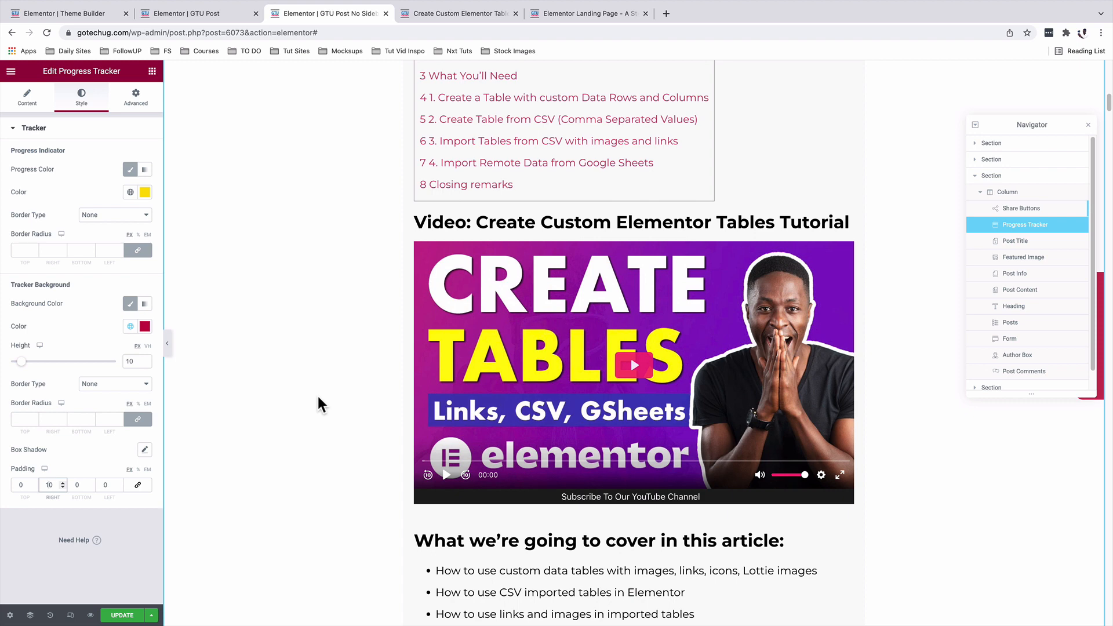
{"action": "scroll", "coordinate": [318, 402], "scroll_direction": "up", "scroll_amount": 10}
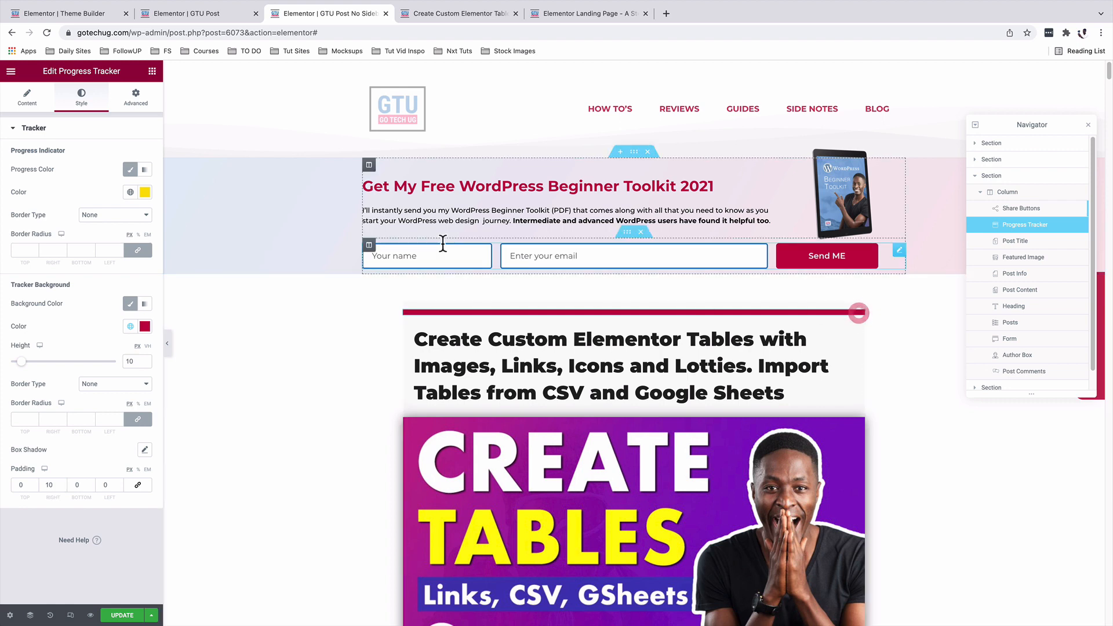
{"action": "left_click", "coordinate": [136, 97]}
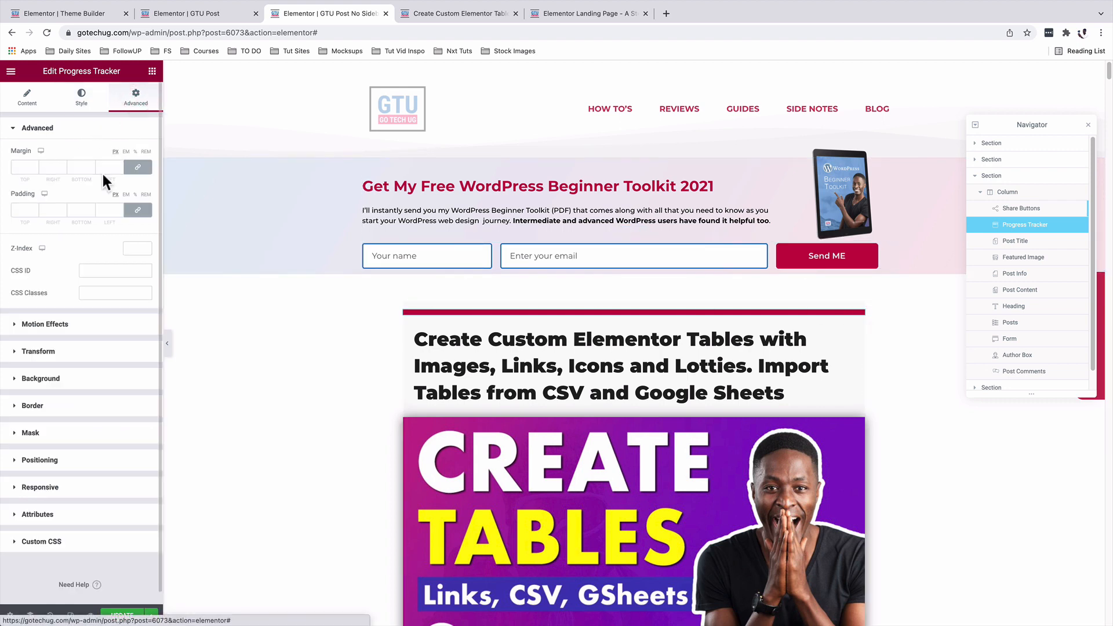
{"action": "left_click", "coordinate": [55, 324]}
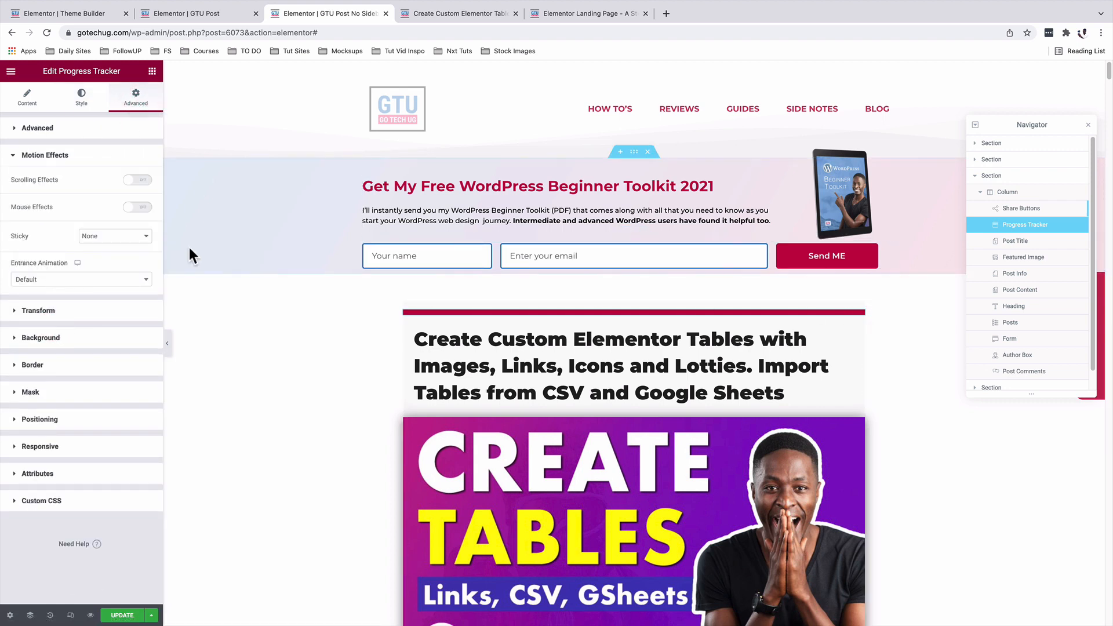
{"action": "left_click", "coordinate": [116, 237]}
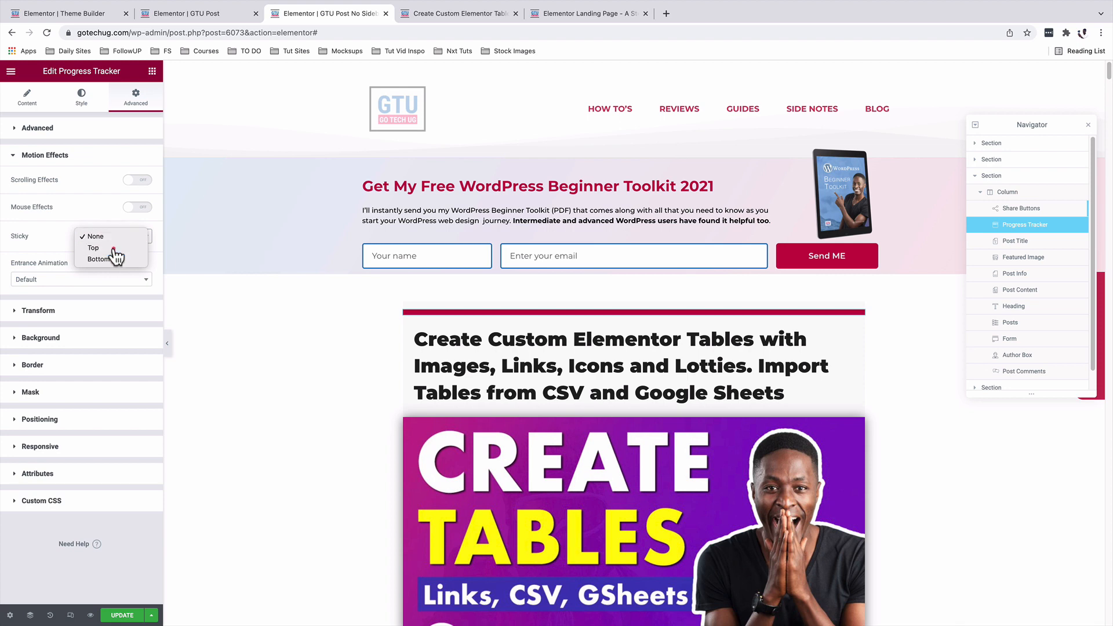
{"action": "left_click", "coordinate": [114, 248]}
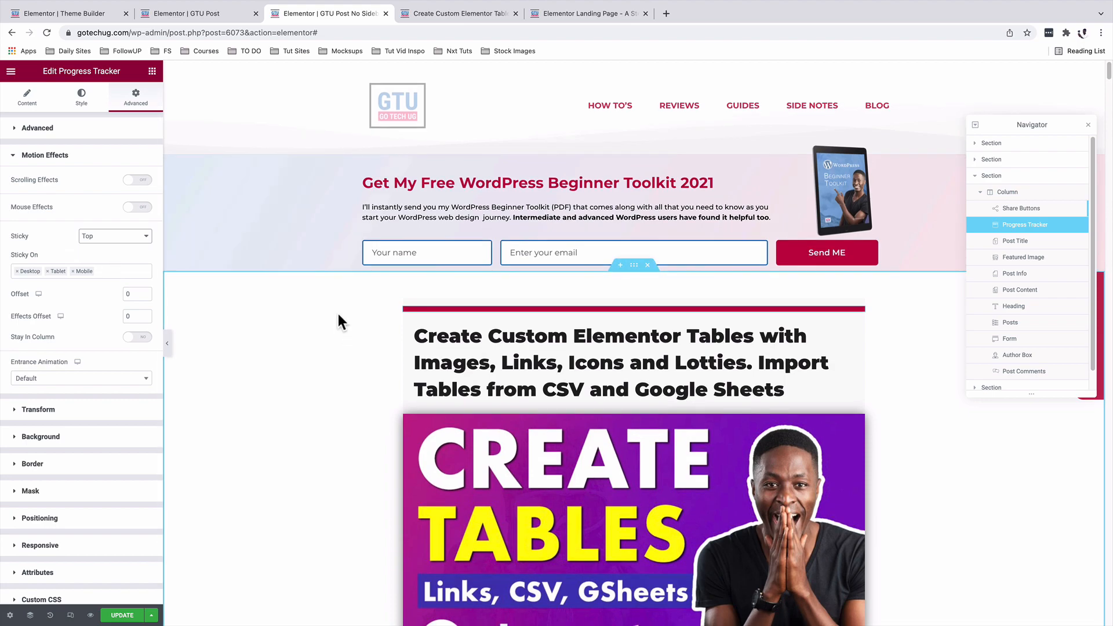
Examine how the sticky horizontal tracker fills along the whole post content in the desktop view
{"action": "scroll", "coordinate": [338, 316], "scroll_direction": "down", "scroll_amount": 4}
{"action": "scroll", "coordinate": [338, 298], "scroll_direction": "down", "scroll_amount": 15}
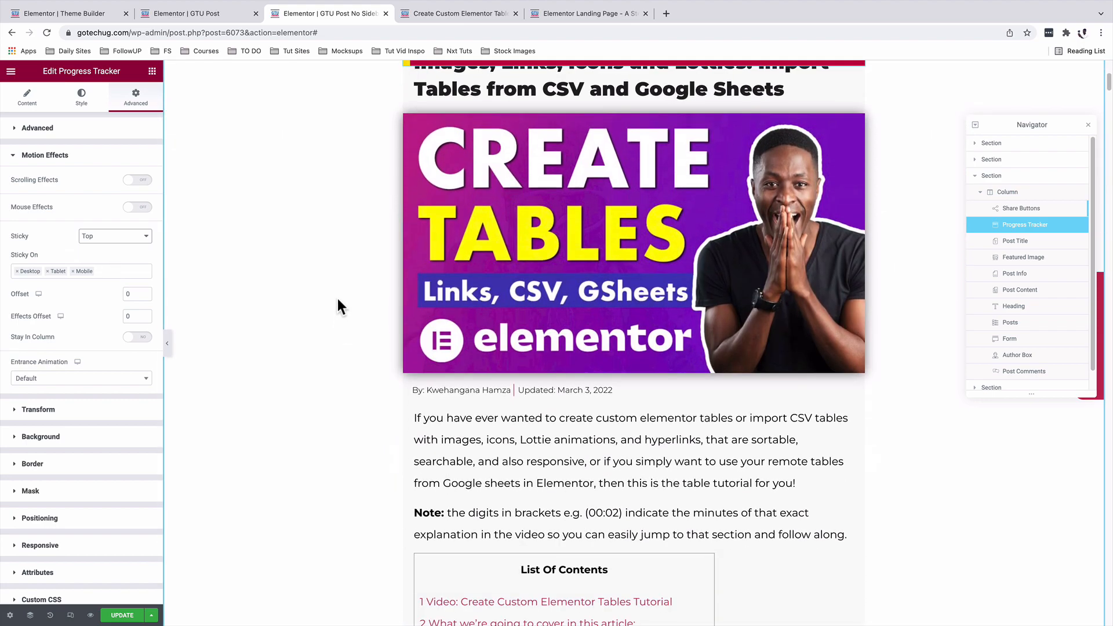
{"action": "scroll", "coordinate": [339, 297], "scroll_direction": "down", "scroll_amount": 20}
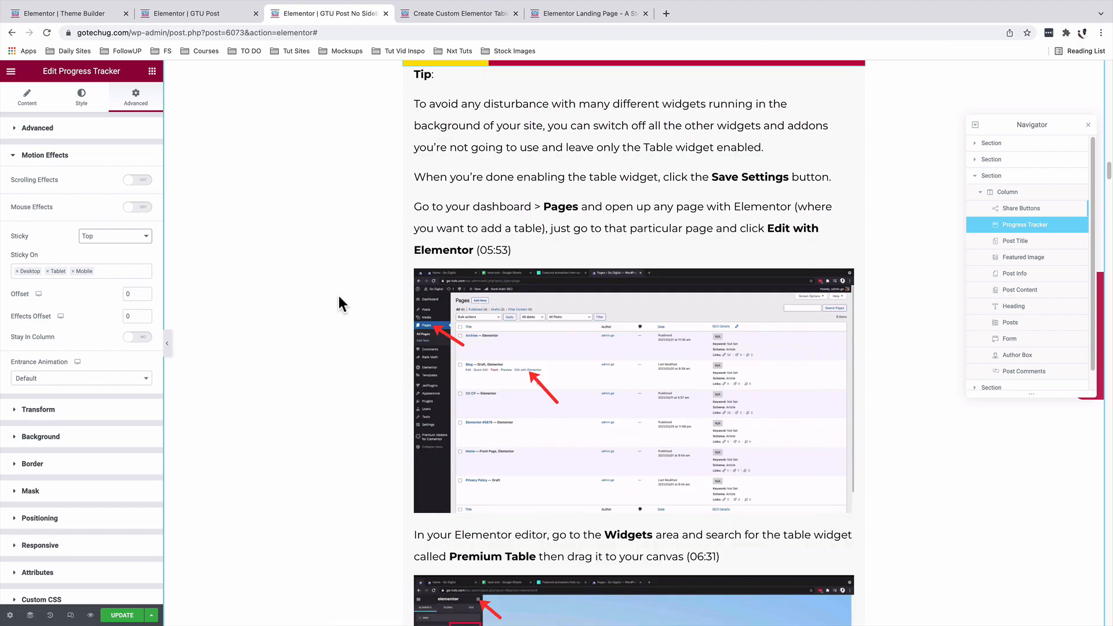
{"action": "scroll", "coordinate": [339, 297], "scroll_direction": "down", "scroll_amount": 20}
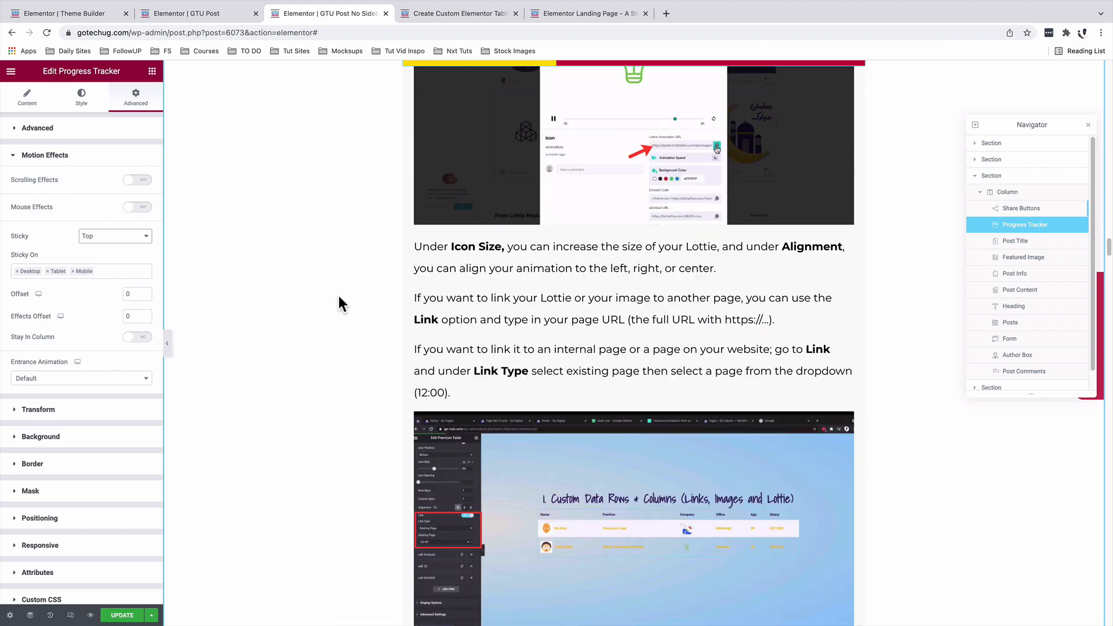
{"action": "scroll", "coordinate": [339, 297], "scroll_direction": "down", "scroll_amount": 10}
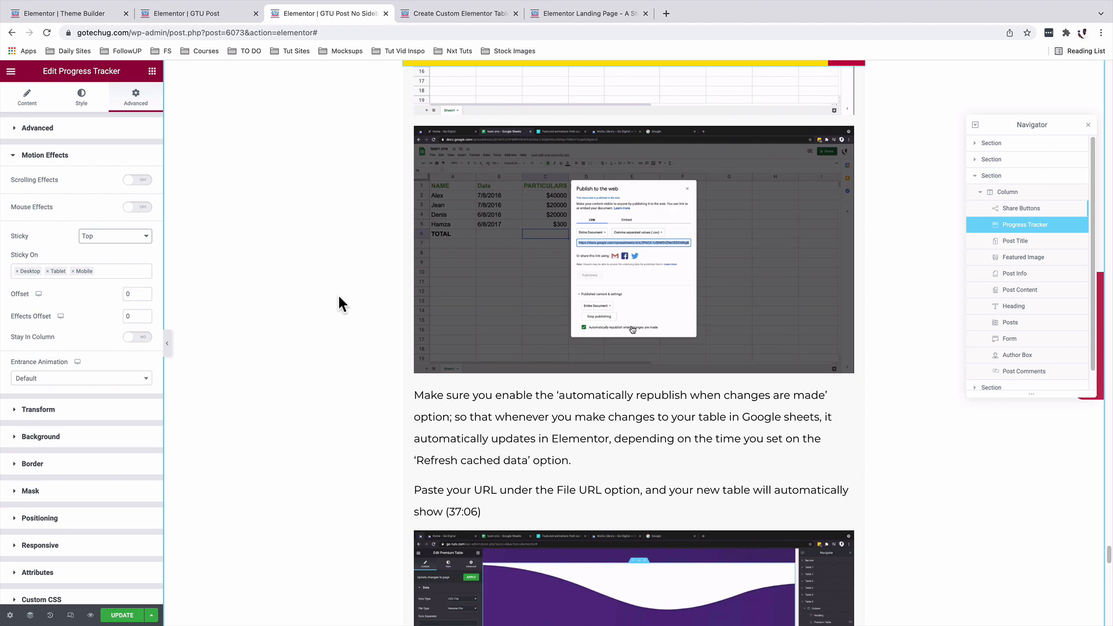
{"action": "scroll", "coordinate": [340, 297], "scroll_direction": "down", "scroll_amount": 10}
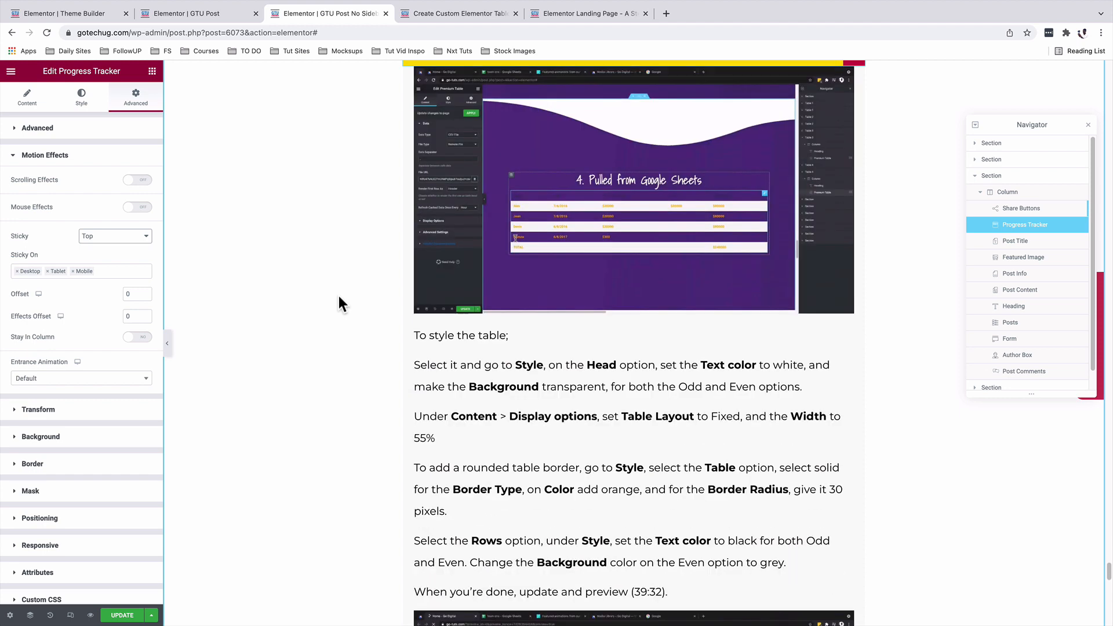
{"action": "scroll", "coordinate": [339, 296], "scroll_direction": "down", "scroll_amount": 5}
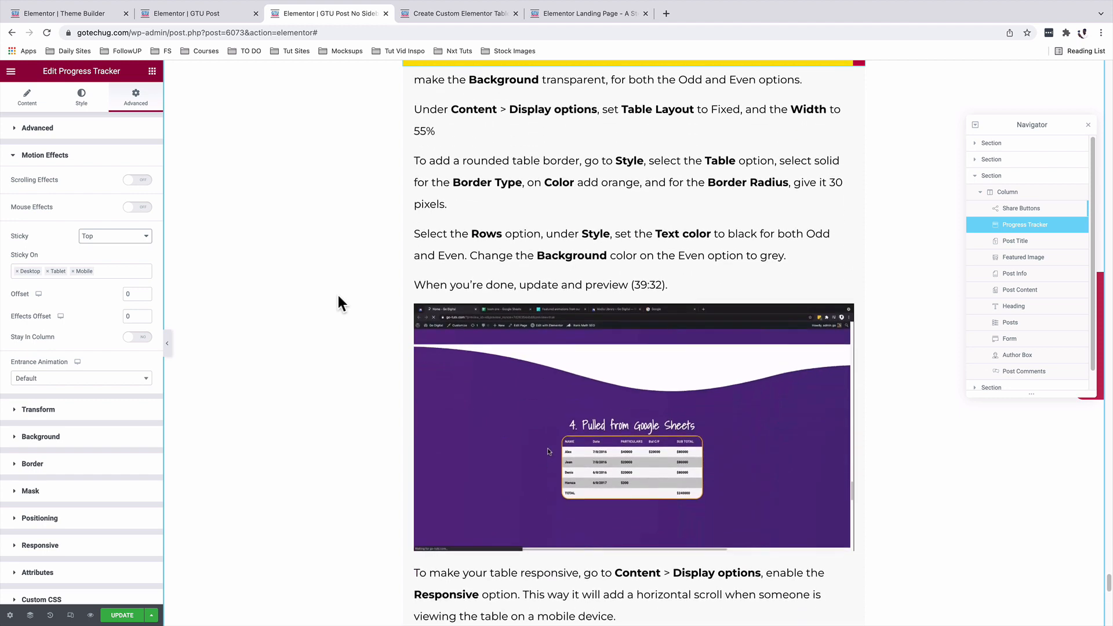
{"action": "scroll", "coordinate": [339, 294], "scroll_direction": "down", "scroll_amount": 1}
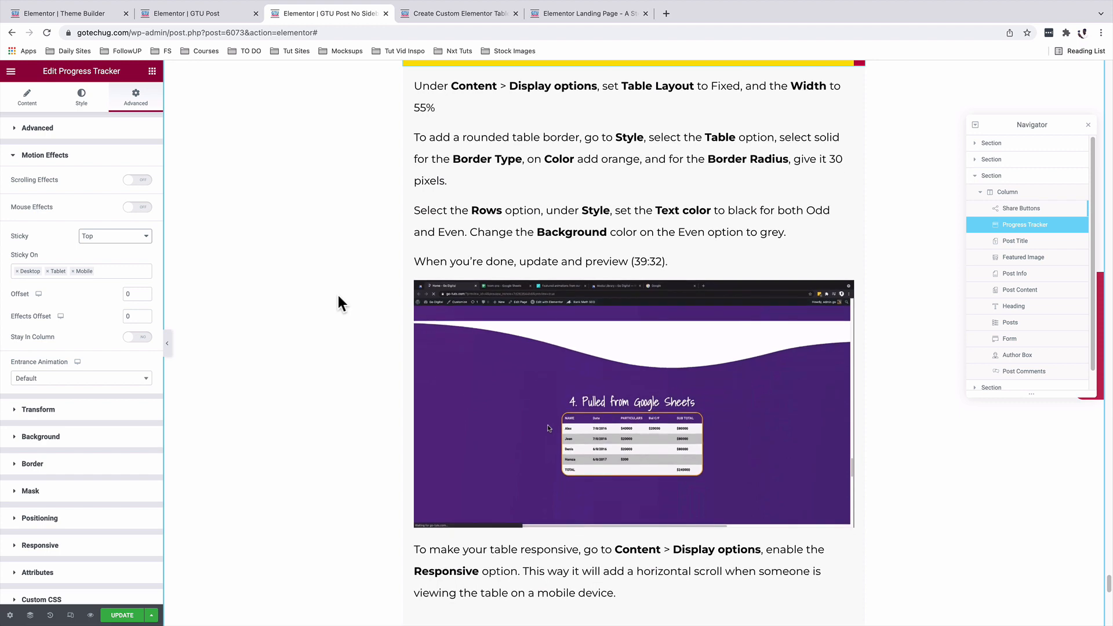
{"action": "scroll", "coordinate": [338, 294], "scroll_direction": "down", "scroll_amount": 10}
{"action": "scroll", "coordinate": [338, 295], "scroll_direction": "up", "scroll_amount": 20}
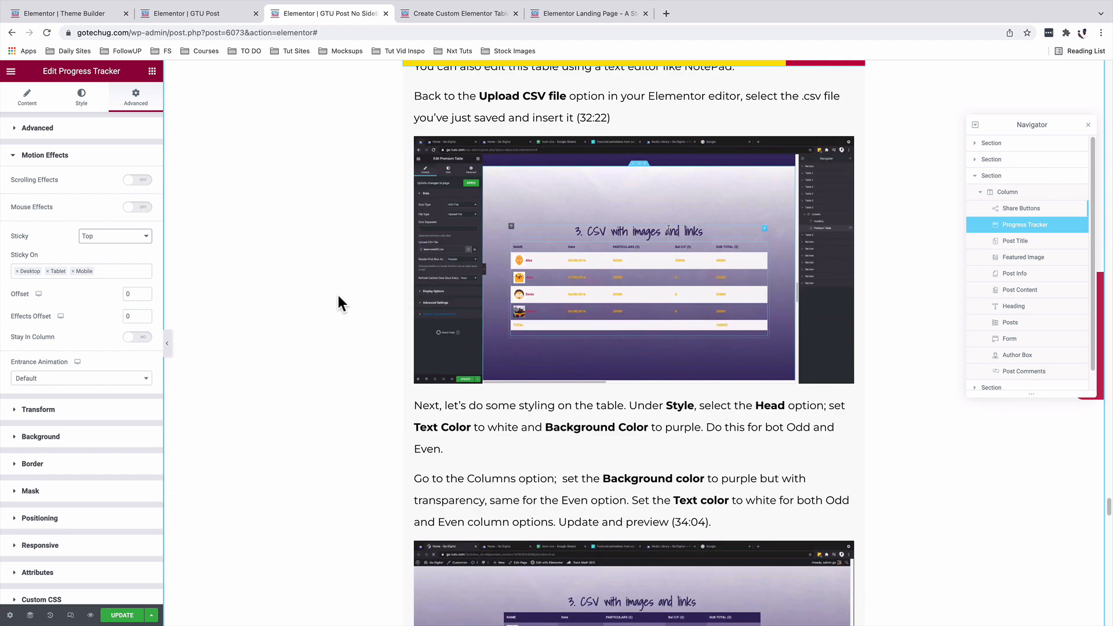
{"action": "scroll", "coordinate": [301, 335], "scroll_direction": "up", "scroll_amount": 10}
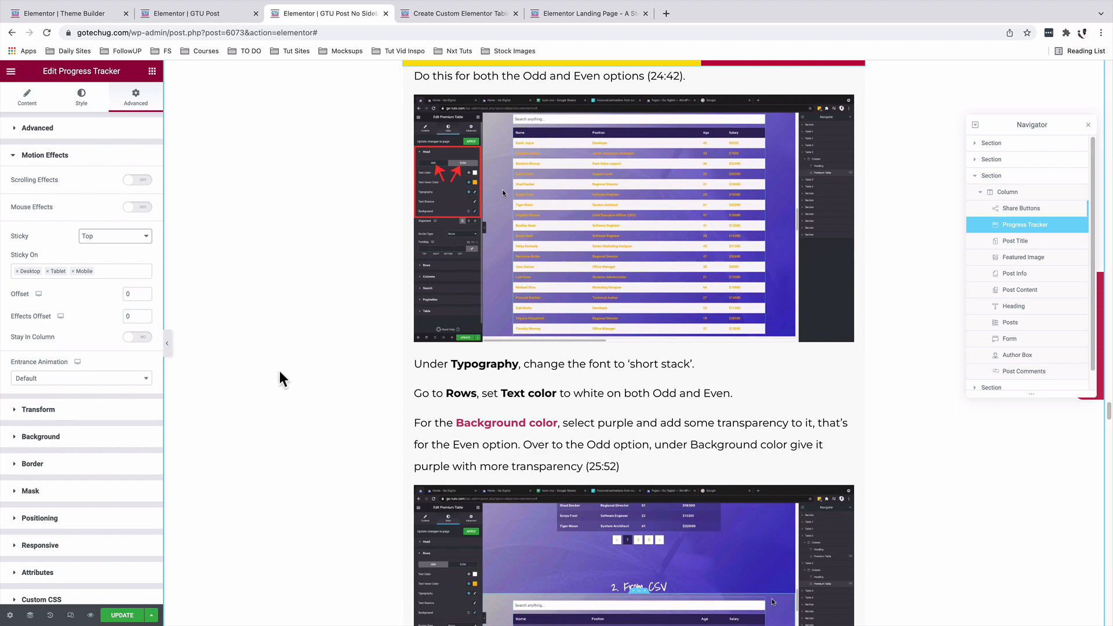
{"action": "scroll", "coordinate": [301, 355], "scroll_direction": "up", "scroll_amount": 20}
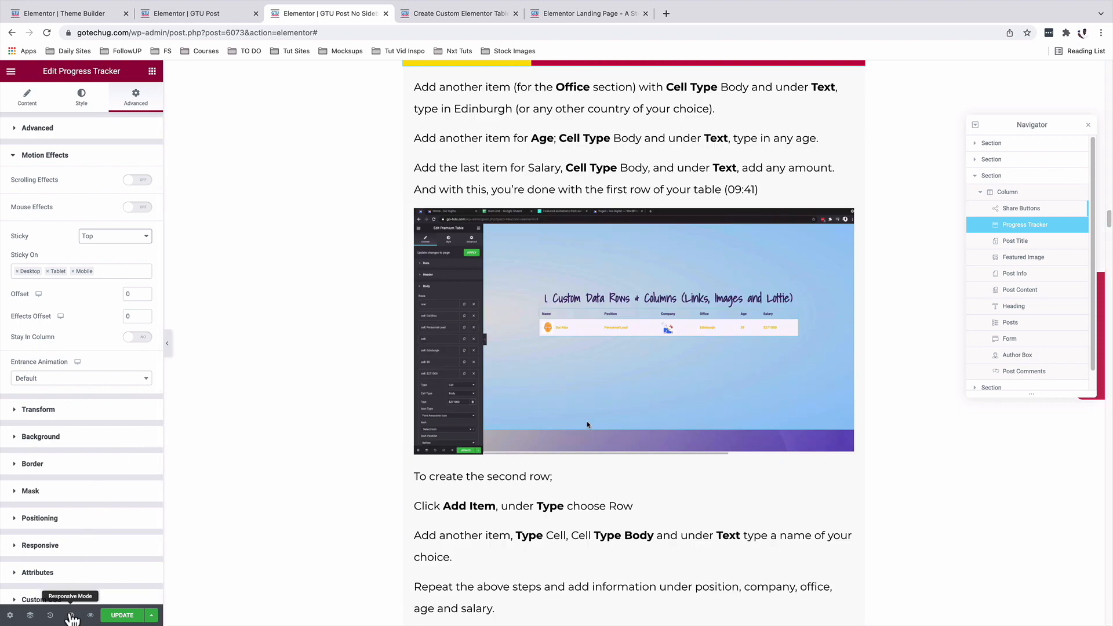
Preview the template in responsive tablet view and examine the sticky tracker's behaviour along the post
{"action": "left_click", "coordinate": [70, 616]}
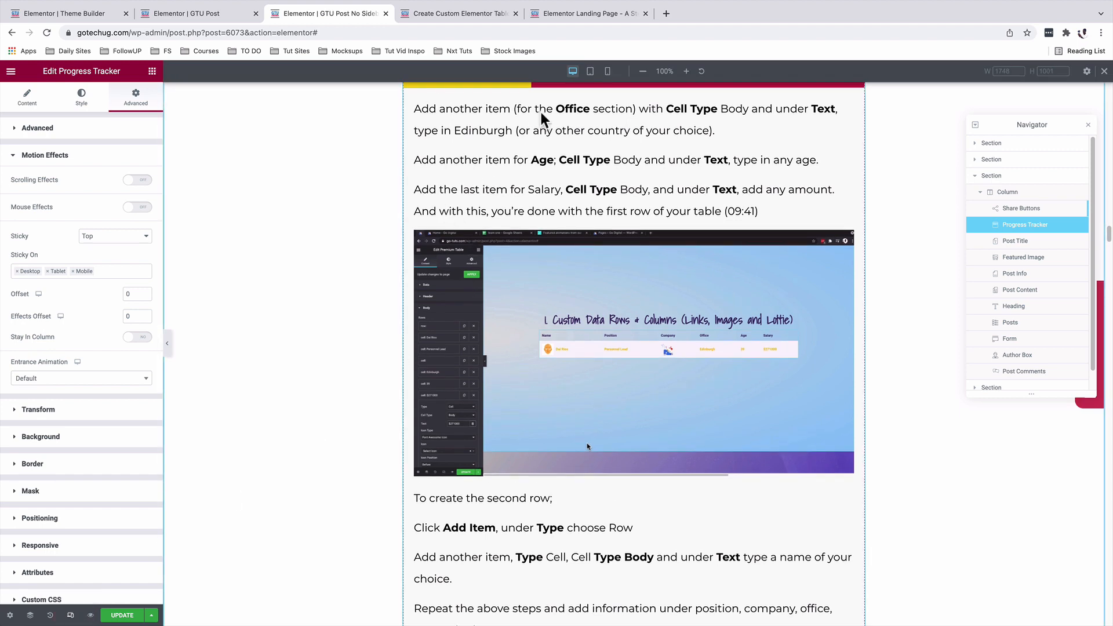
{"action": "left_click", "coordinate": [591, 71]}
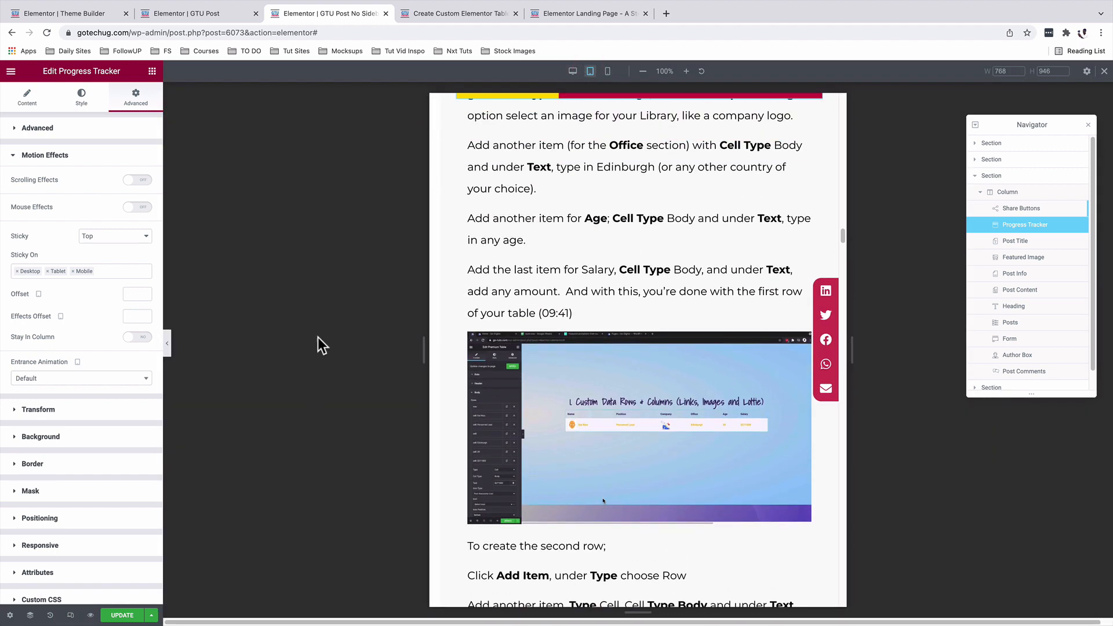
{"action": "scroll", "coordinate": [719, 348], "scroll_direction": "up", "scroll_amount": 15}
{"action": "scroll", "coordinate": [718, 305], "scroll_direction": "down", "scroll_amount": 5}
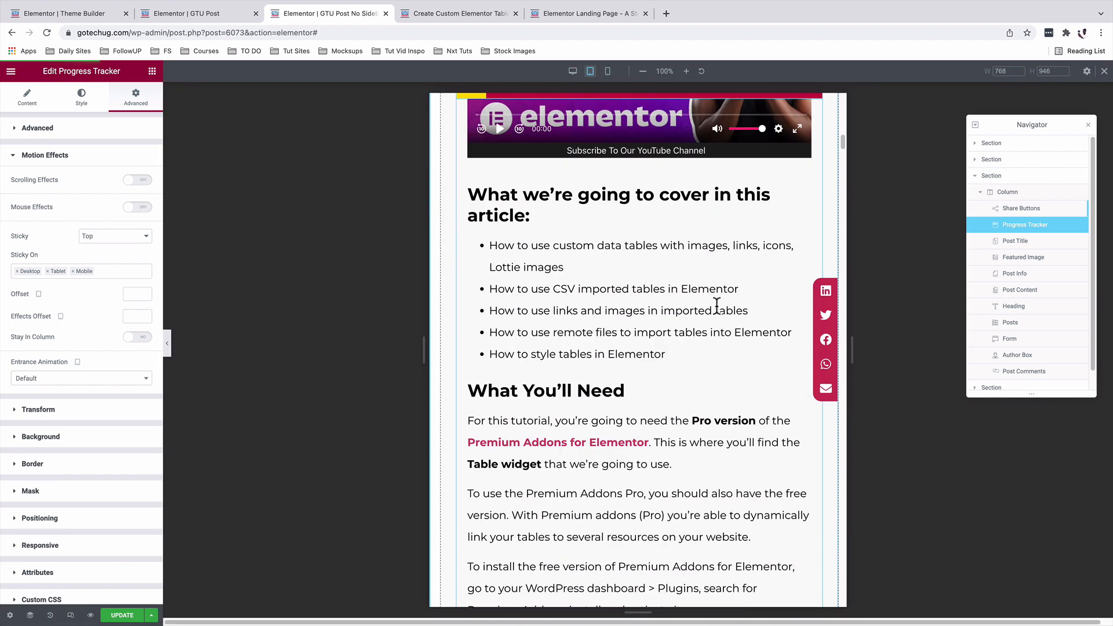
{"action": "scroll", "coordinate": [717, 305], "scroll_direction": "up", "scroll_amount": 5}
{"action": "scroll", "coordinate": [717, 304], "scroll_direction": "down", "scroll_amount": 15}
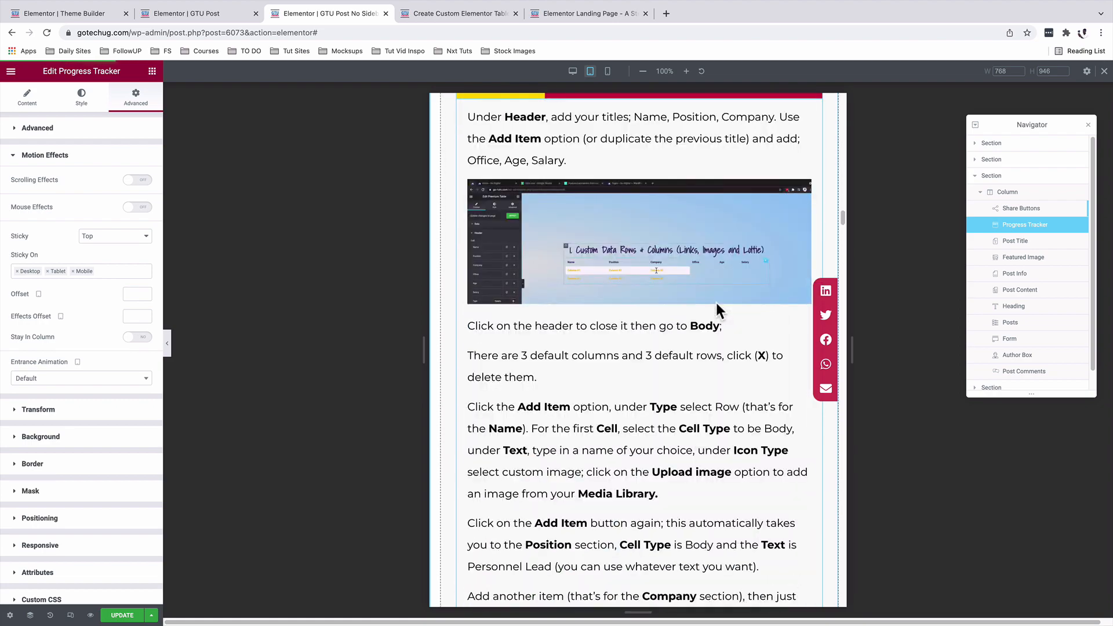
{"action": "scroll", "coordinate": [716, 301], "scroll_direction": "up", "scroll_amount": 3}
{"action": "scroll", "coordinate": [716, 301], "scroll_direction": "down", "scroll_amount": 15}
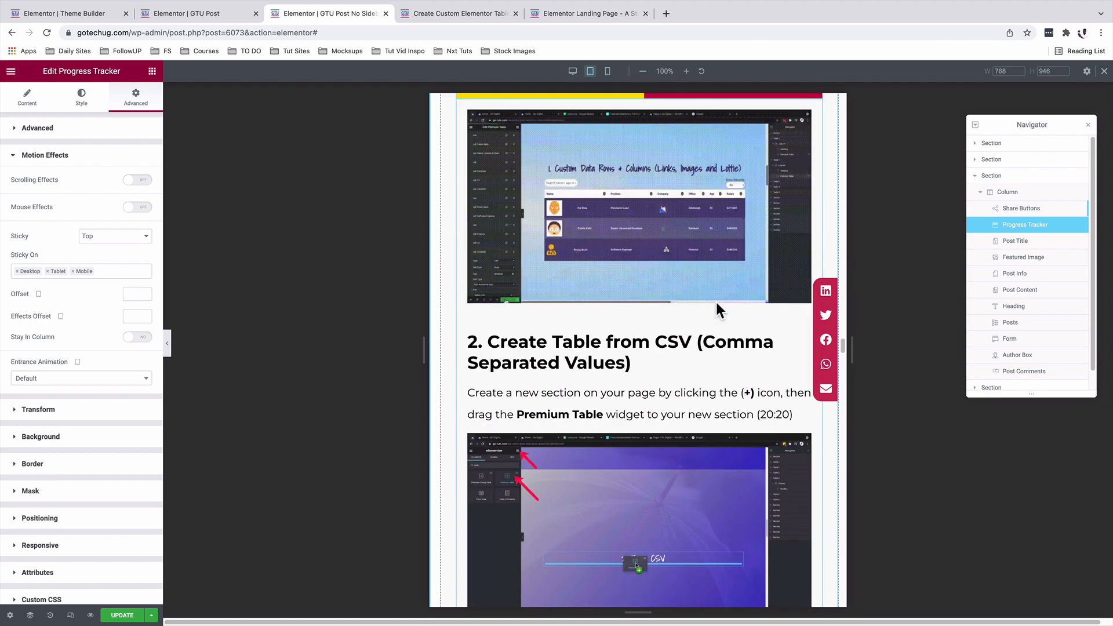
{"action": "scroll", "coordinate": [715, 301], "scroll_direction": "up", "scroll_amount": 10}
{"action": "scroll", "coordinate": [715, 301], "scroll_direction": "down", "scroll_amount": 3}
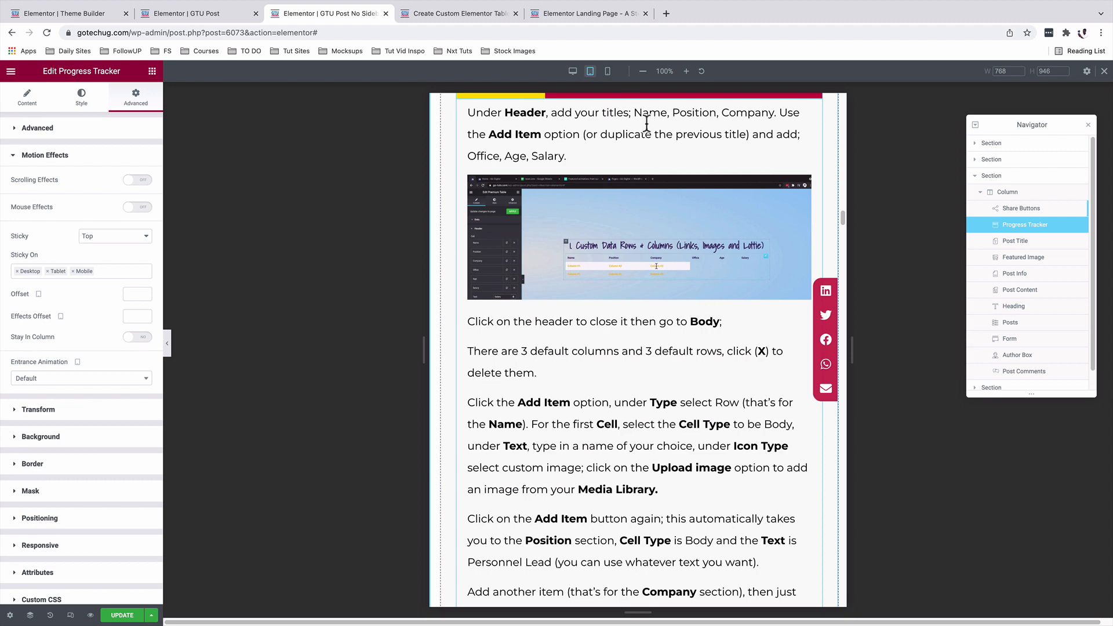
Preview the template in mobile view and examine the tracker's progress down through the post content
{"action": "left_click", "coordinate": [607, 71]}
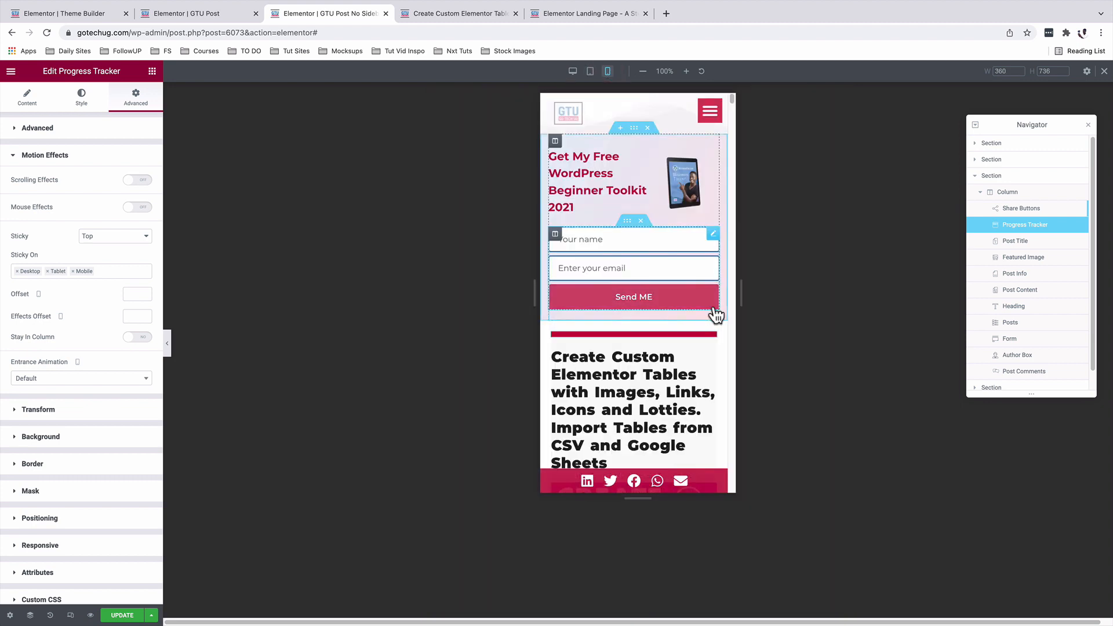
{"action": "scroll", "coordinate": [716, 315], "scroll_direction": "down", "scroll_amount": 10}
{"action": "scroll", "coordinate": [717, 313], "scroll_direction": "down", "scroll_amount": 8}
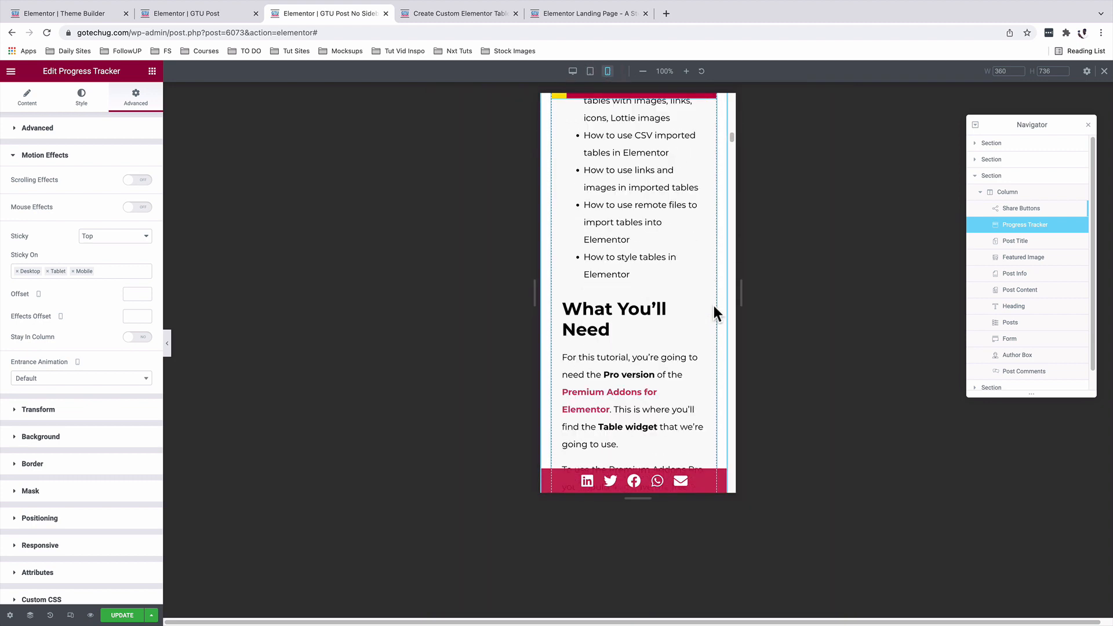
{"action": "scroll", "coordinate": [714, 307], "scroll_direction": "down", "scroll_amount": 20}
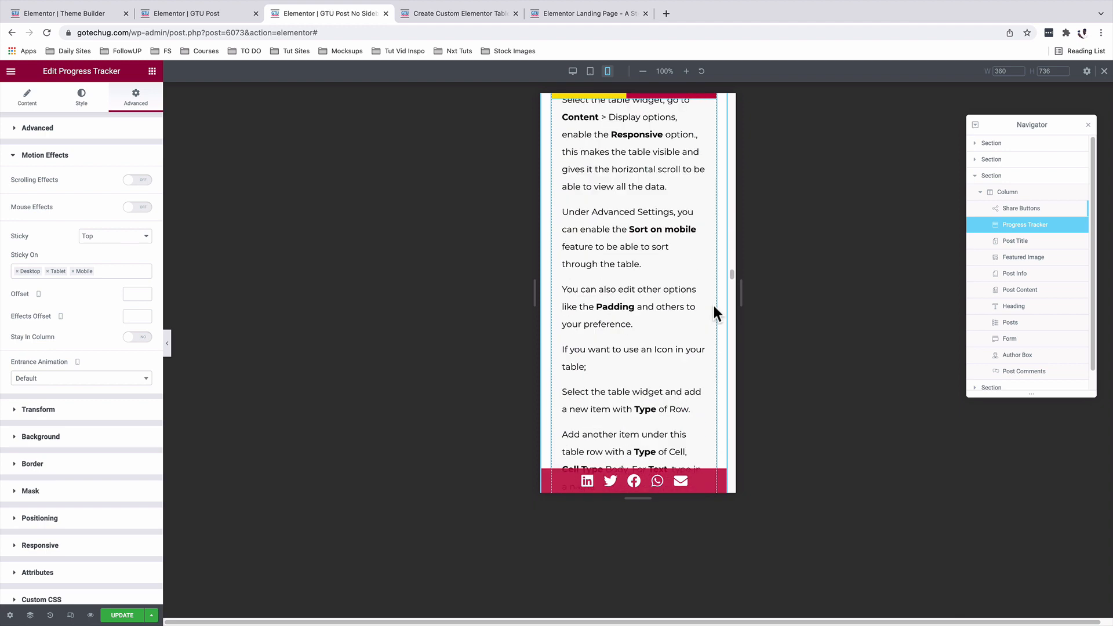
{"action": "scroll", "coordinate": [715, 311], "scroll_direction": "down", "scroll_amount": 15}
{"action": "scroll", "coordinate": [715, 311], "scroll_direction": "down", "scroll_amount": 5}
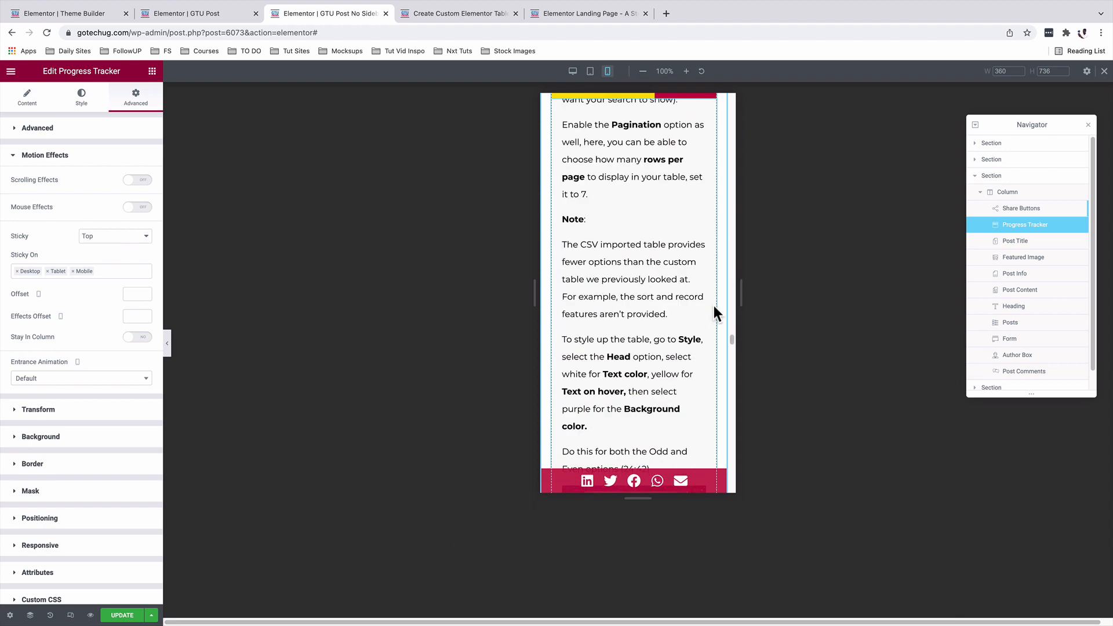
{"action": "scroll", "coordinate": [715, 313], "scroll_direction": "down", "scroll_amount": 20}
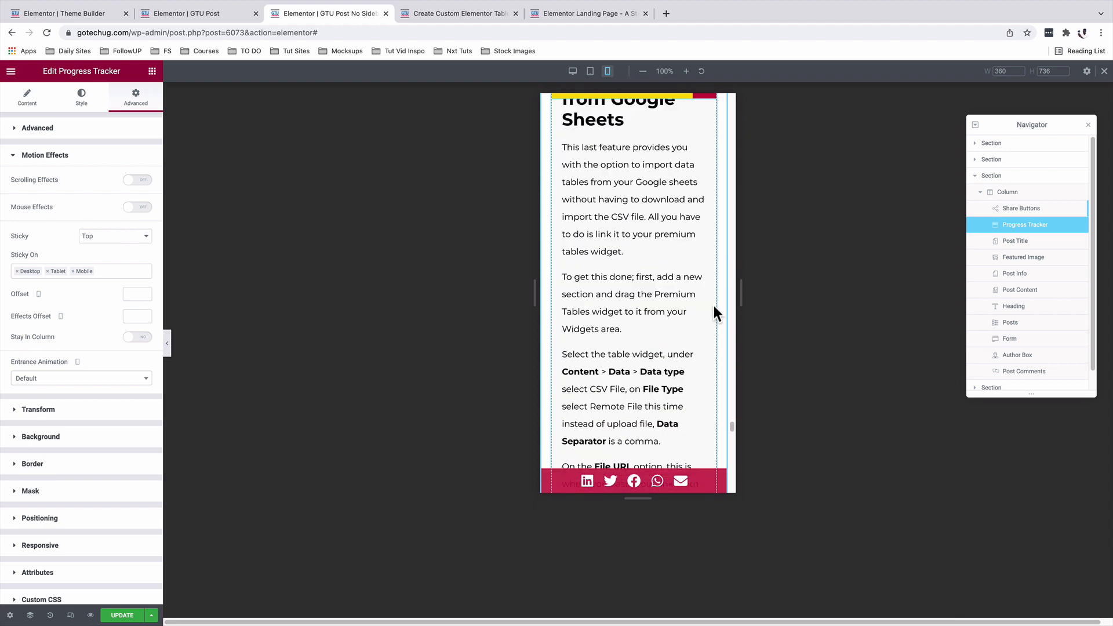
Switch to the live post about creating custom Elementor tables
{"action": "key", "text": "ctrl+Tab"}
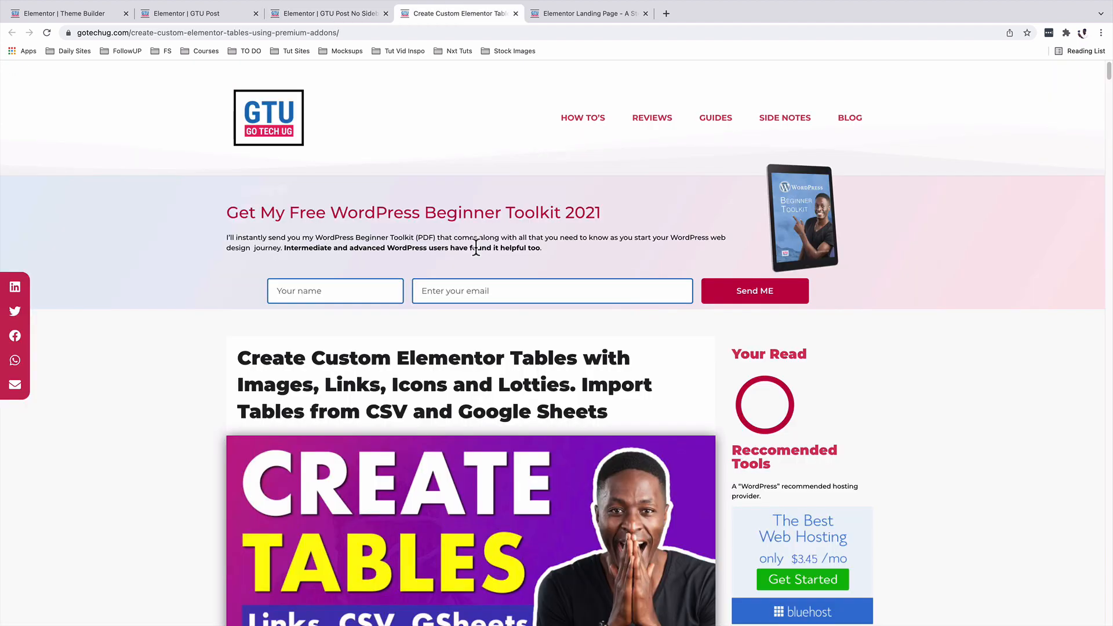